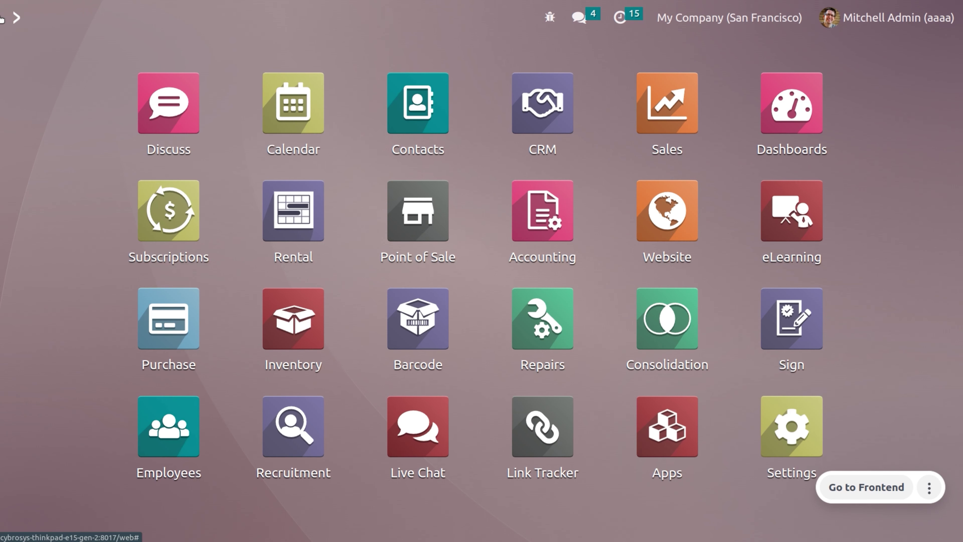
# Step: Launch the Website app by searching 'we' from the Odoo home screen
pyautogui.write('we')
pyautogui.press('Return')
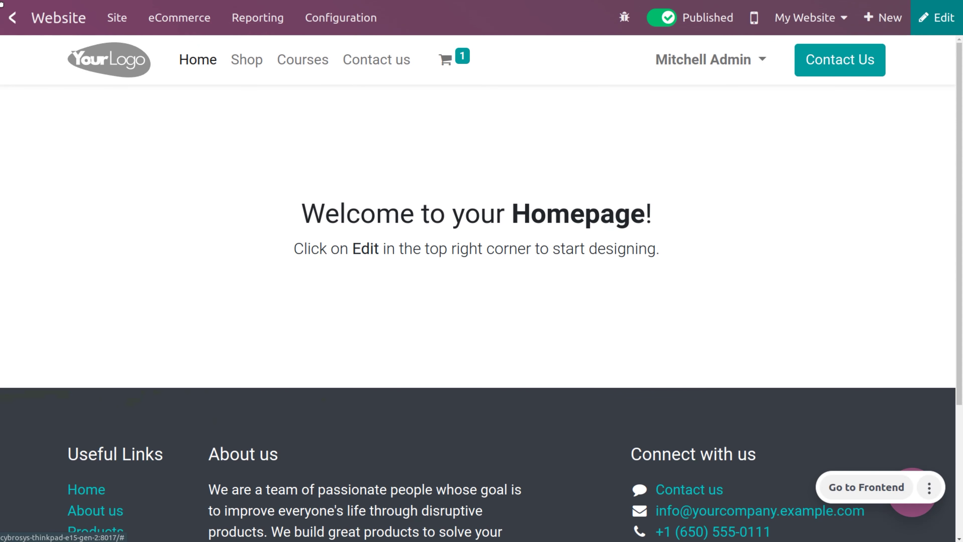
# Step: Open the website settings and scroll through the shop options
pyautogui.click(351, 30)
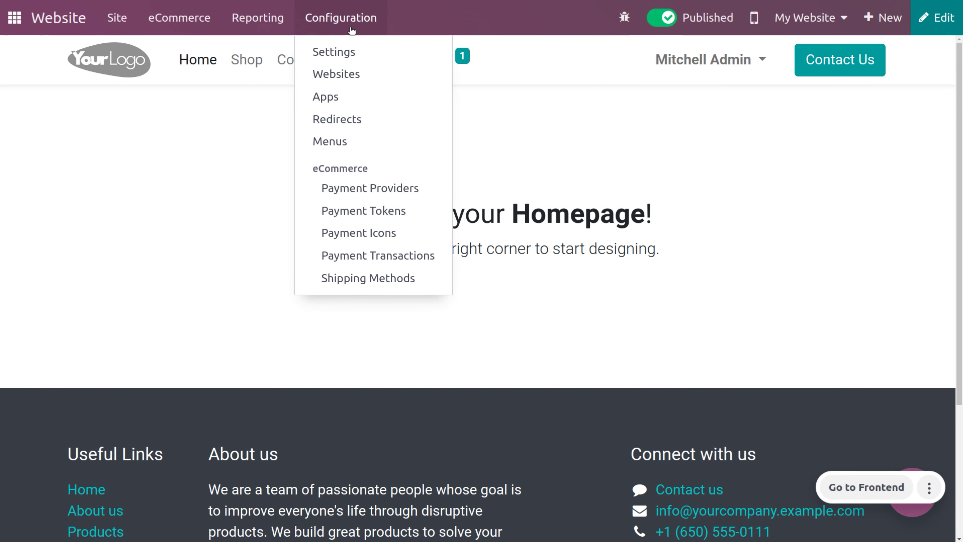
pyautogui.click(358, 44)
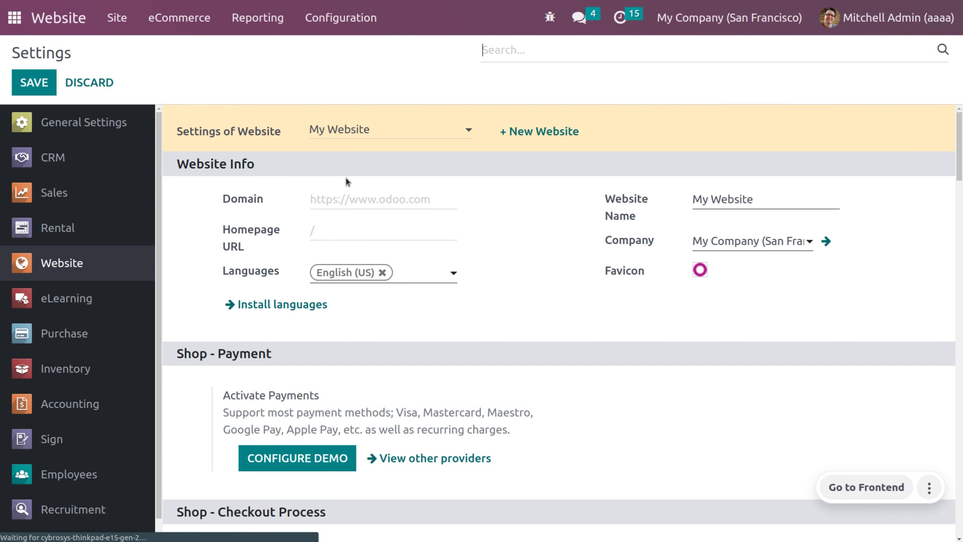
pyautogui.scroll(-3, 352, 247)
pyautogui.scroll(-15, 352, 247)
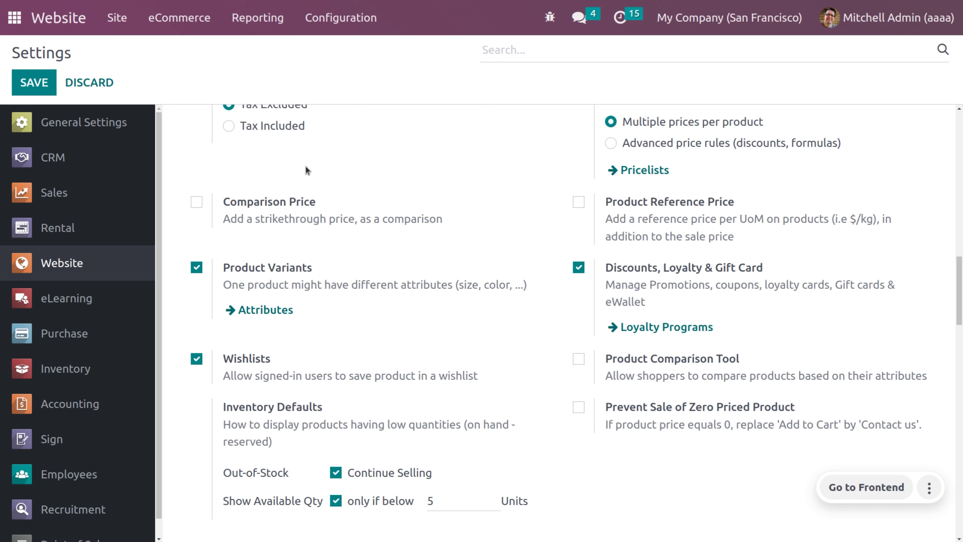
# Step: Go to eCommerce > Gift cards & eWallet and start a new program
pyautogui.click(192, 26)
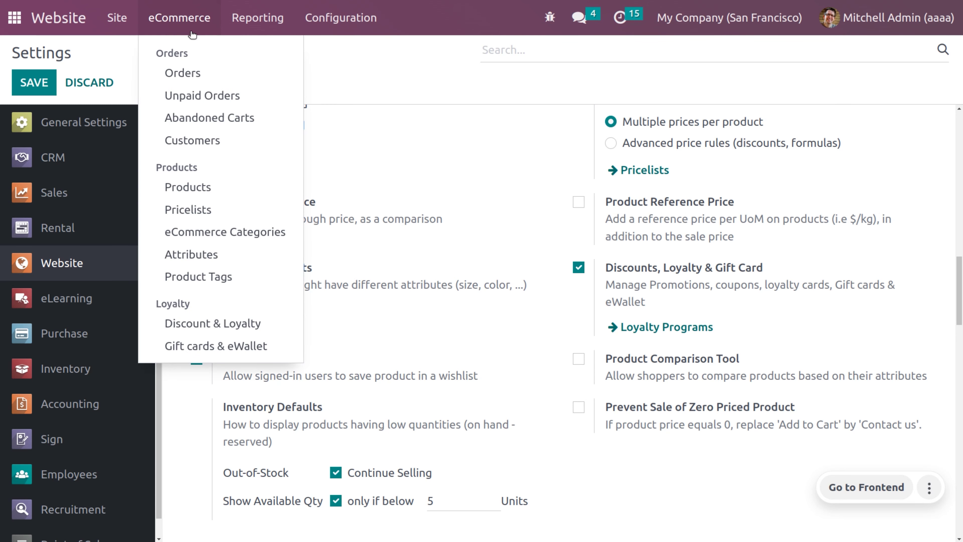
pyautogui.click(265, 350)
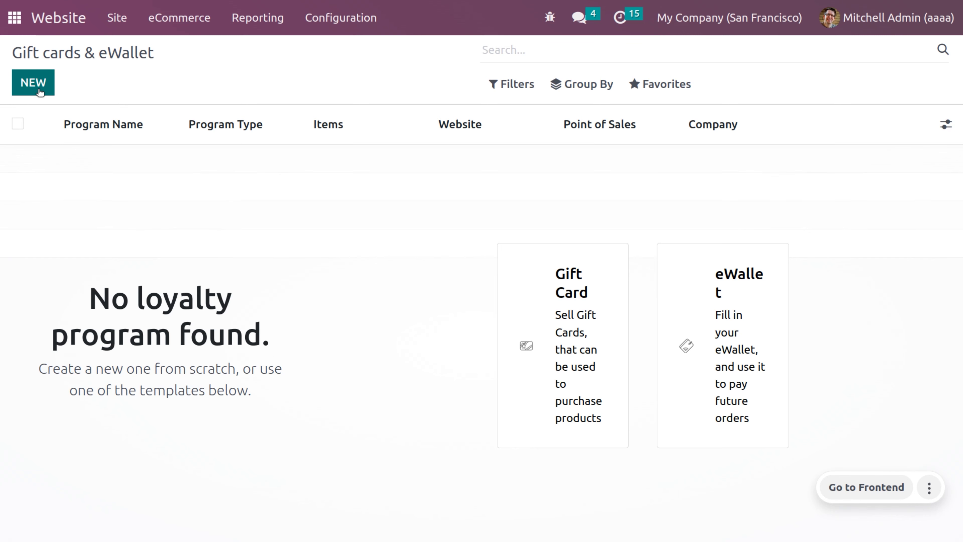
pyautogui.click(33, 83)
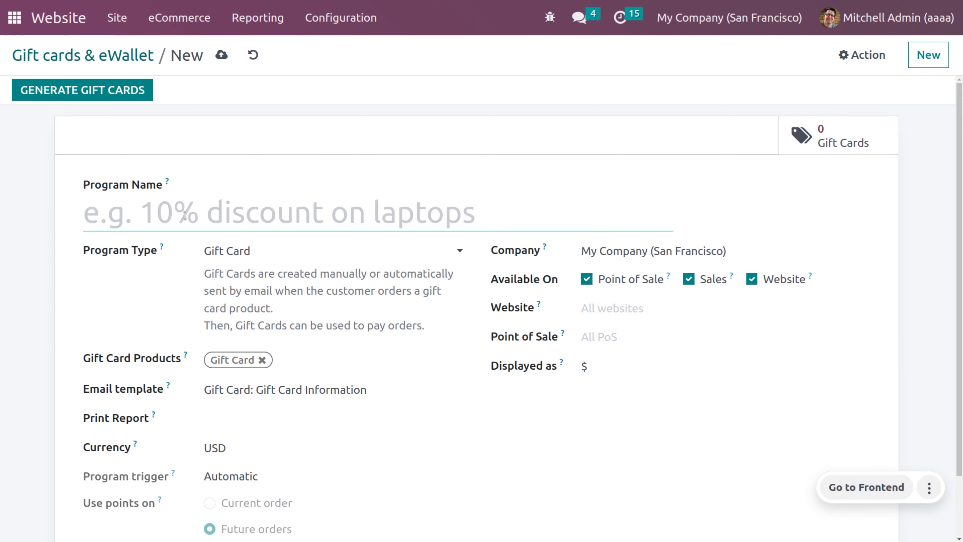
# Step: Name the new program 'e-wallet' and set its program type to eWallet
pyautogui.write('e-WALLET')
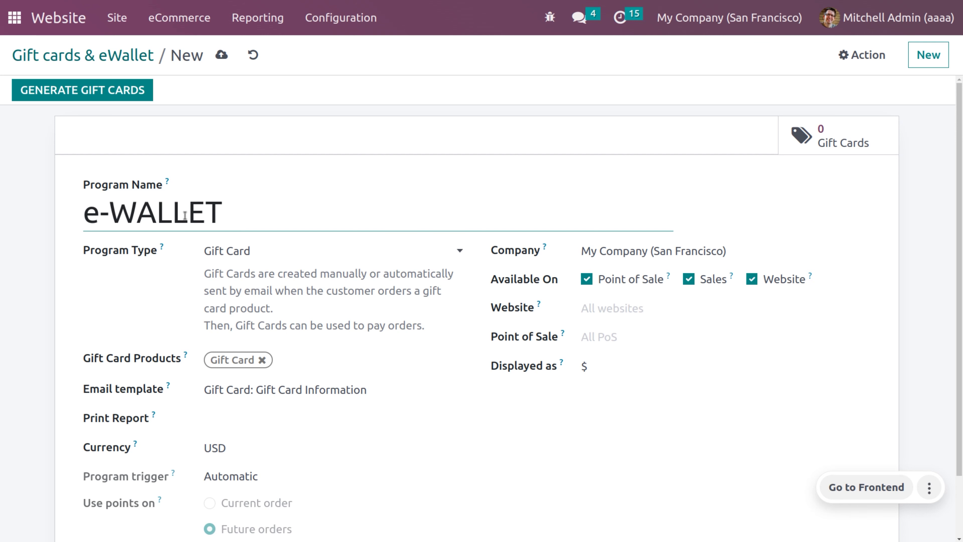
pyautogui.hotkey('ctrl', 'a')
pyautogui.write('e-wallet')
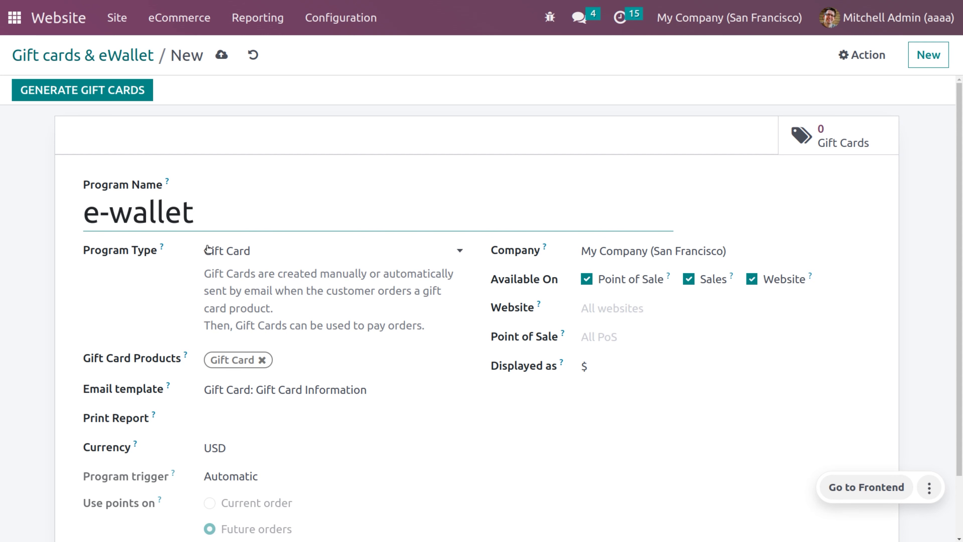
pyautogui.click(260, 256)
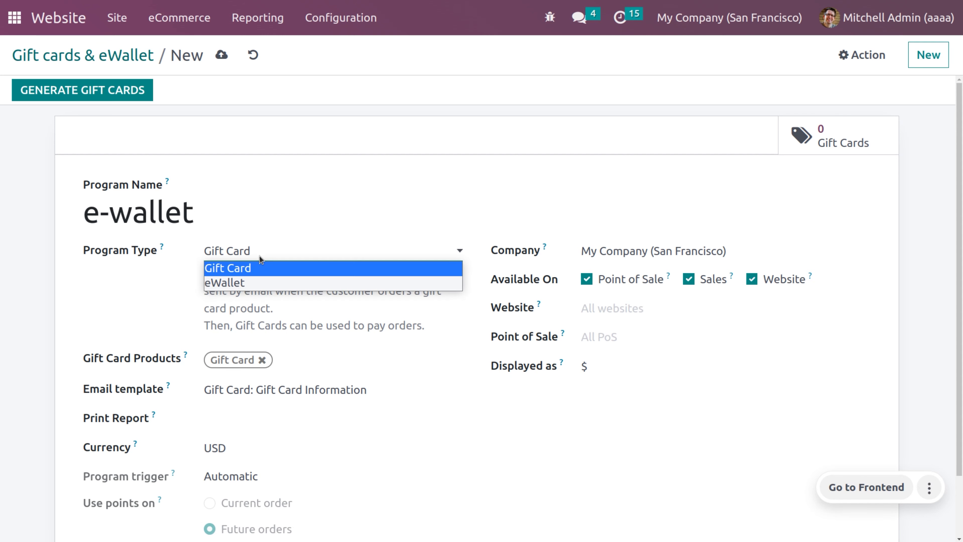
pyautogui.click(252, 282)
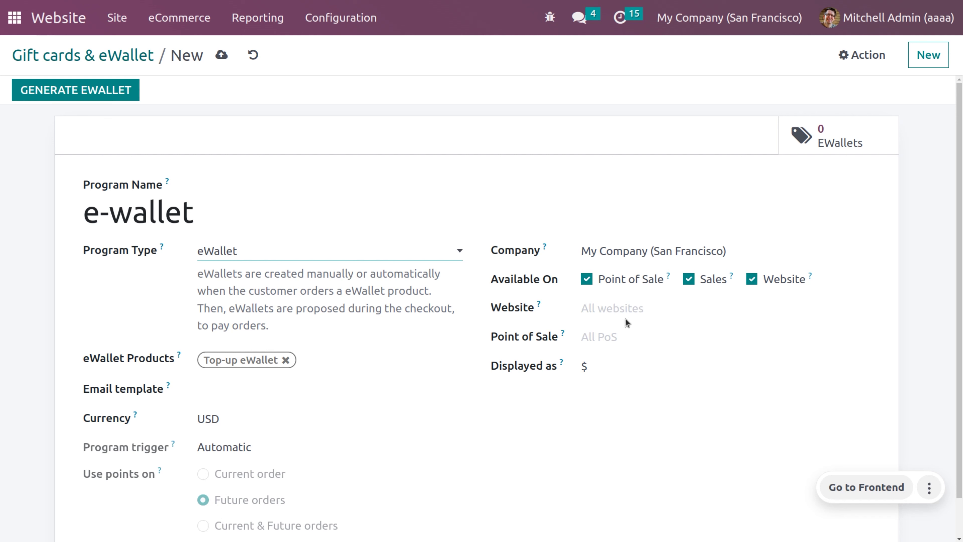
# Step: Save the e-wallet program and choose two customers to receive generated eWallets
pyautogui.click(220, 55)
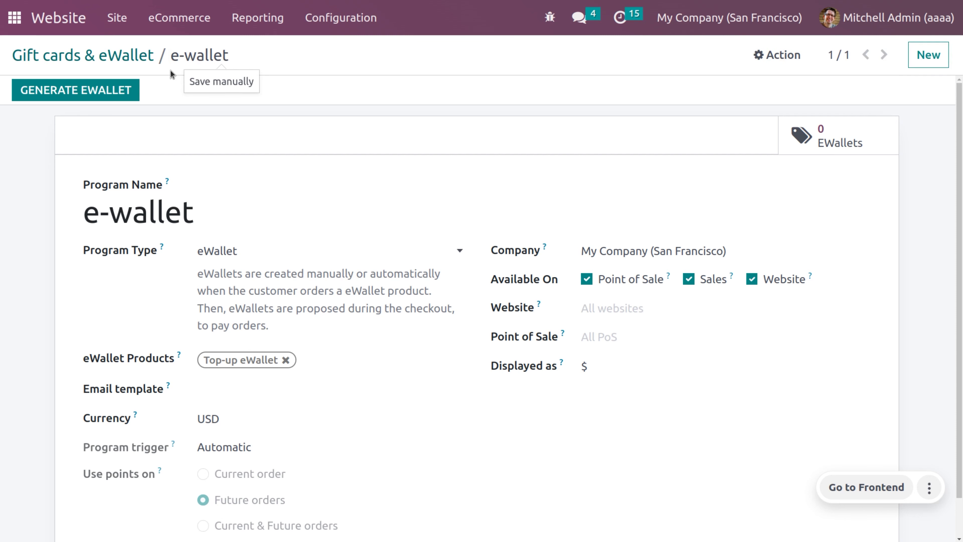
pyautogui.click(113, 95)
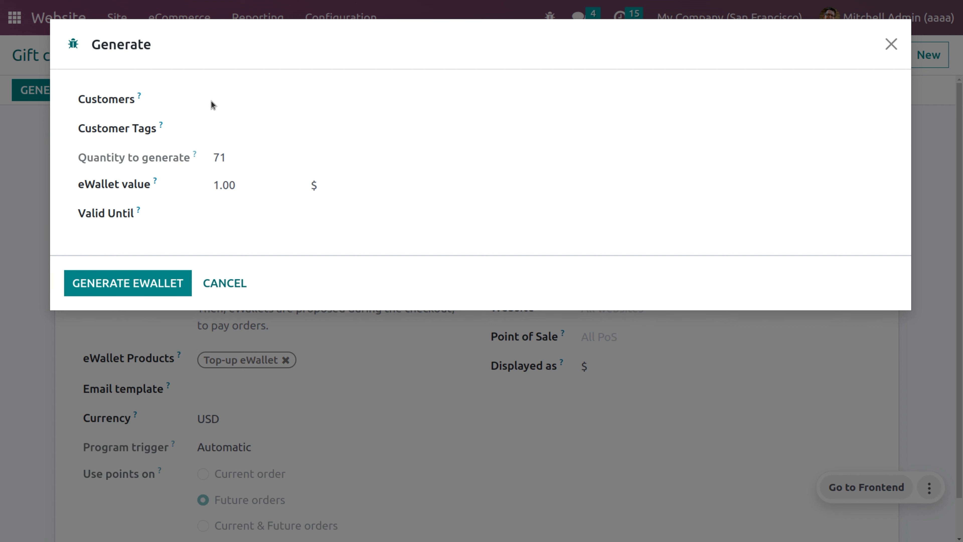
pyautogui.click(228, 105)
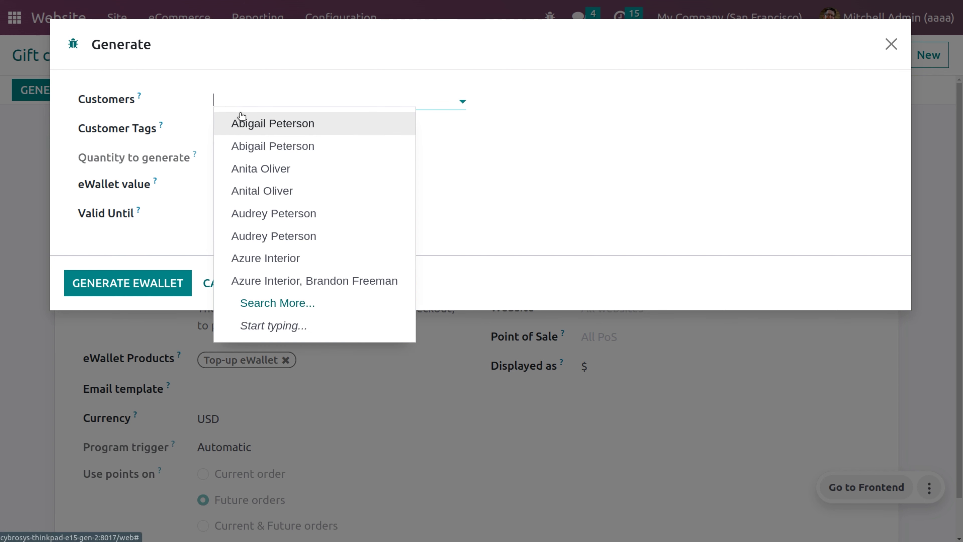
pyautogui.write('mitc')
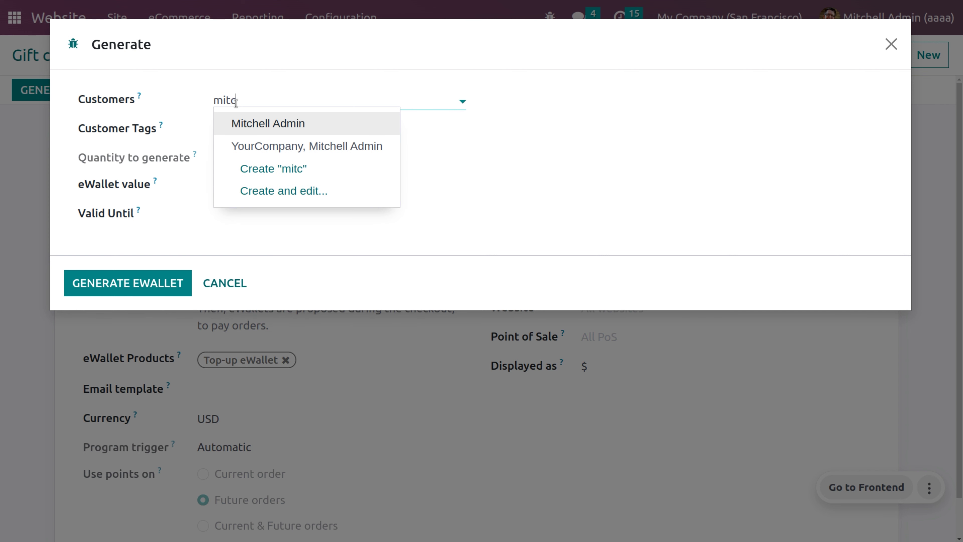
pyautogui.press('Return')
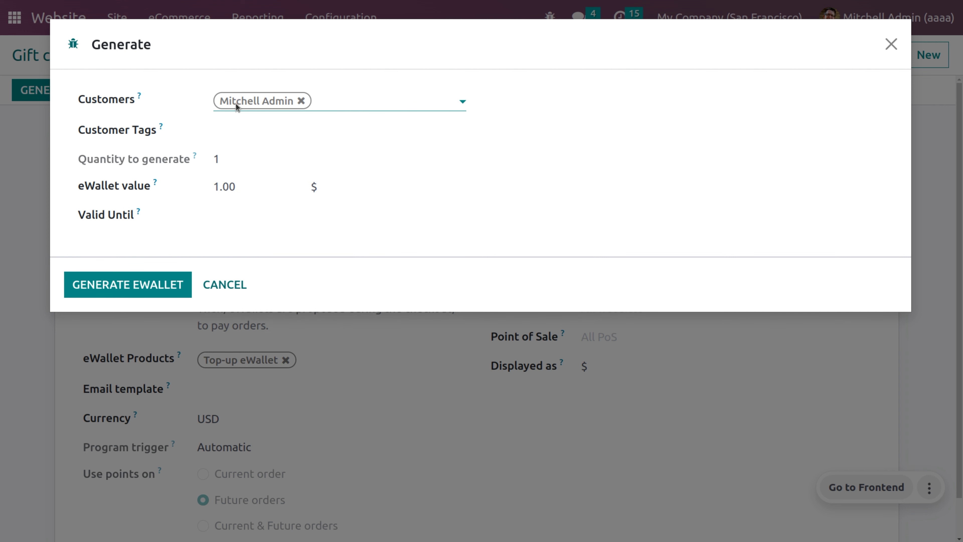
pyautogui.write('mitch')
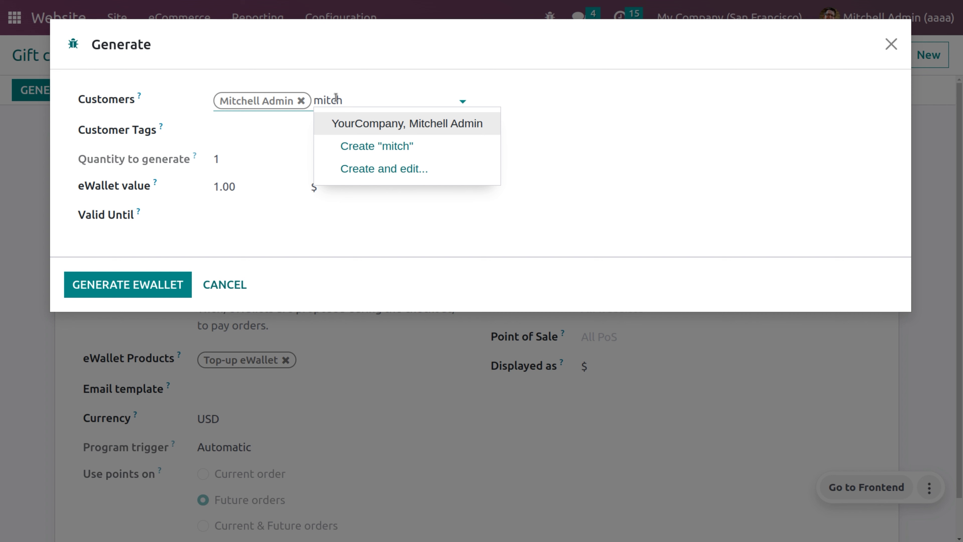
pyautogui.click(342, 123)
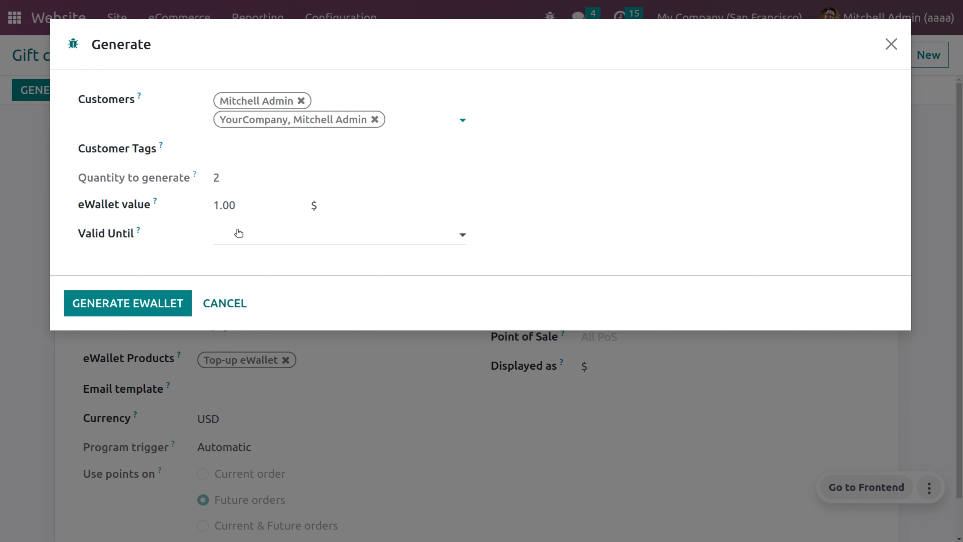
# Step: Set the eWallet value to 1000 and generate the two eWallets
pyautogui.click(241, 199)
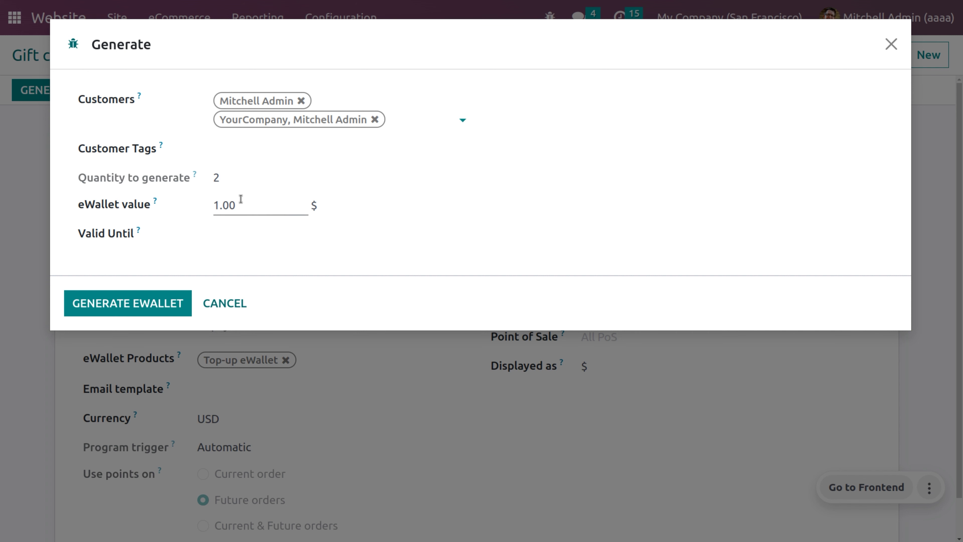
pyautogui.press('BackSpace')
pyautogui.press('BackSpace')
pyautogui.press('BackSpace')
pyautogui.press('BackSpace')
pyautogui.write('1000')
pyautogui.click(108, 314)
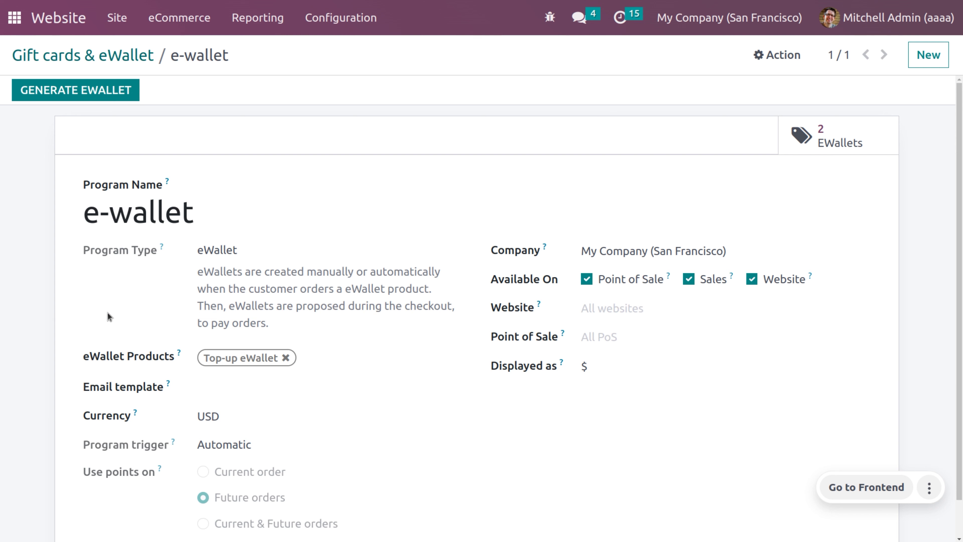
# Step: View the generated eWallets and compose the coupon email for the first one
pyautogui.click(845, 137)
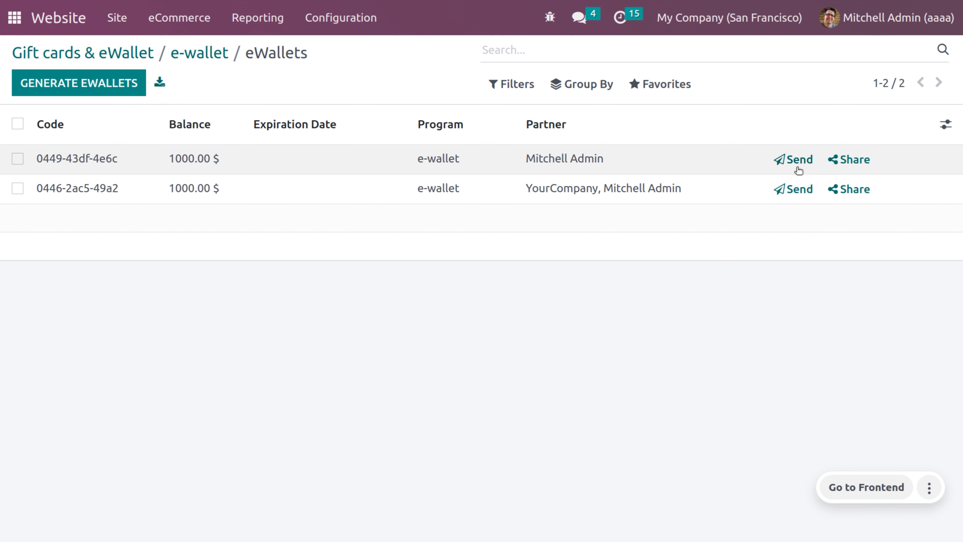
pyautogui.click(798, 168)
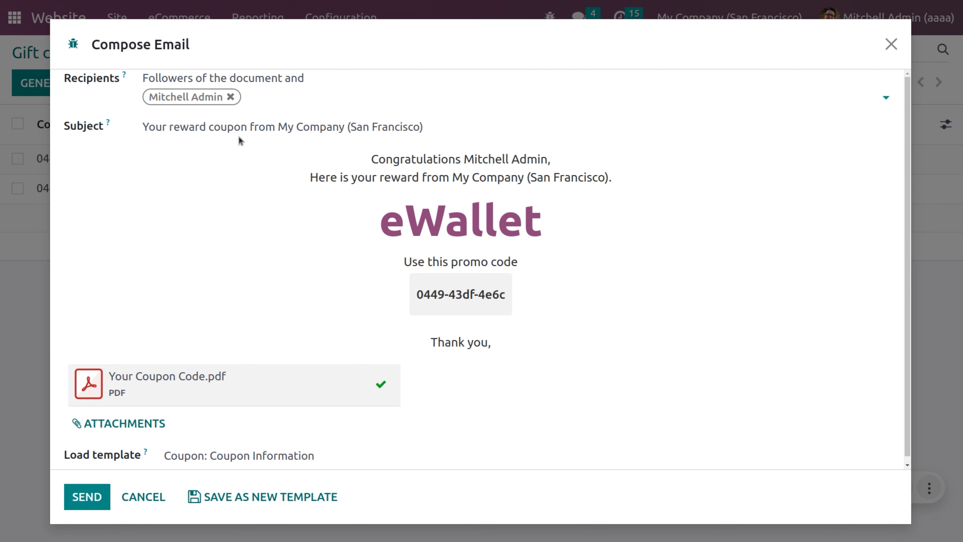
# Step: Add a second contact as recipient and send the eWallet coupon email
pyautogui.click(259, 93)
pyautogui.write('jerry')
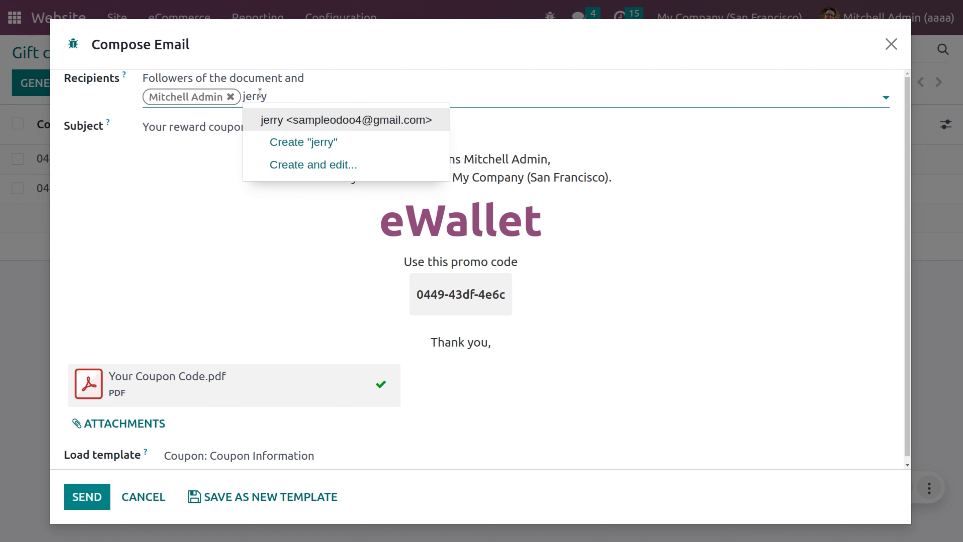
pyautogui.click(313, 118)
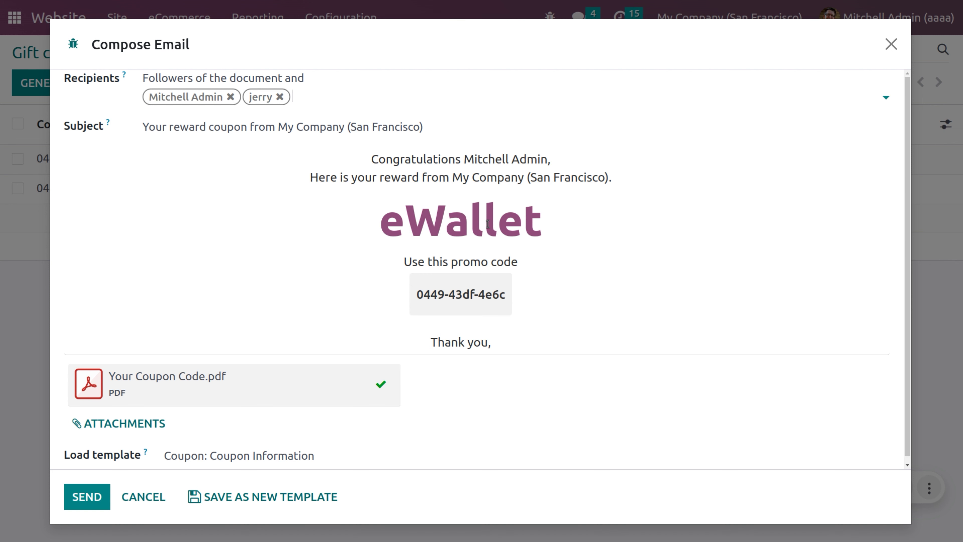
pyautogui.click(91, 503)
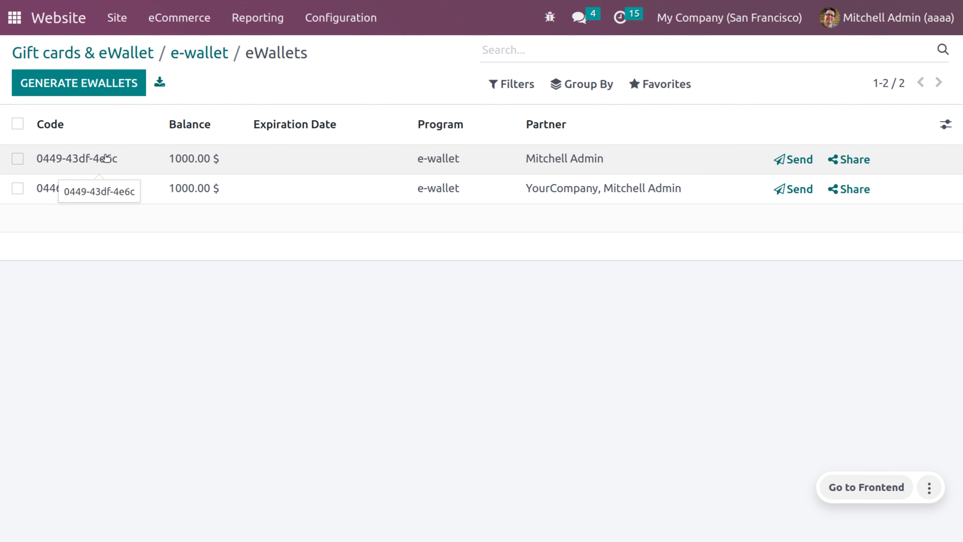
# Step: Open eWallet 0449-43df-4e6c, copy its code, and return to the website
pyautogui.click(107, 158)
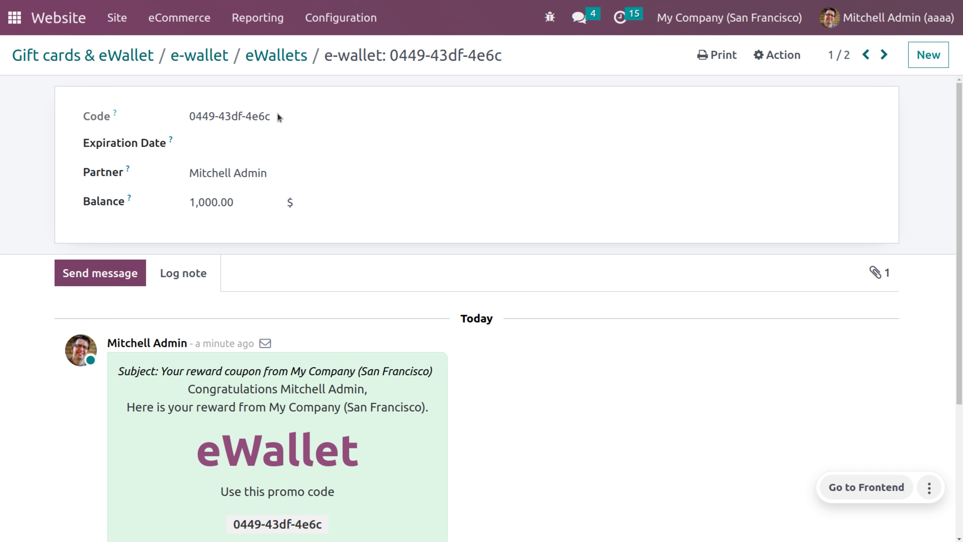
pyautogui.tripleClick(190, 123)
pyautogui.hotkey('ctrl', 'c')
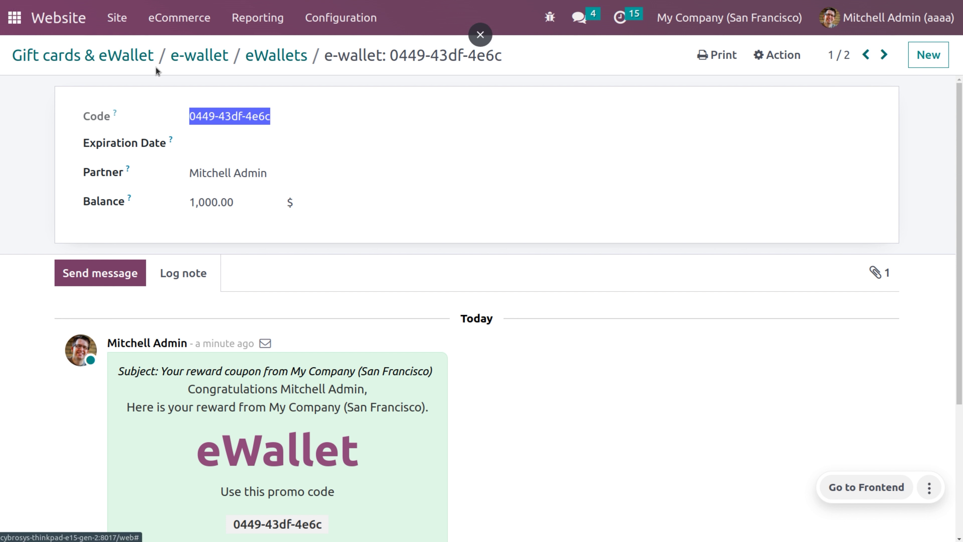
pyautogui.click(121, 27)
# Step: Add the Customizable Desk from the website shop to the cart and review the cart
pyautogui.click(59, 30)
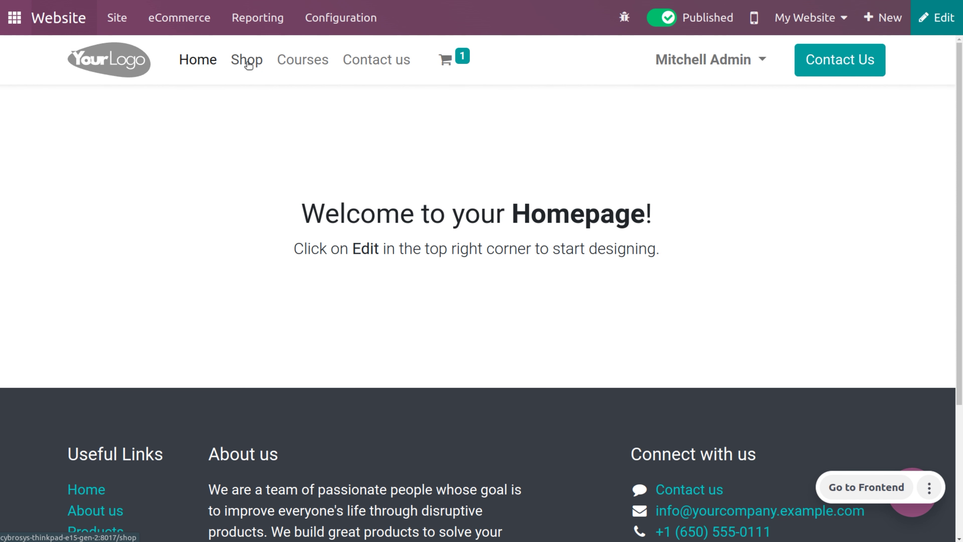
pyautogui.click(249, 64)
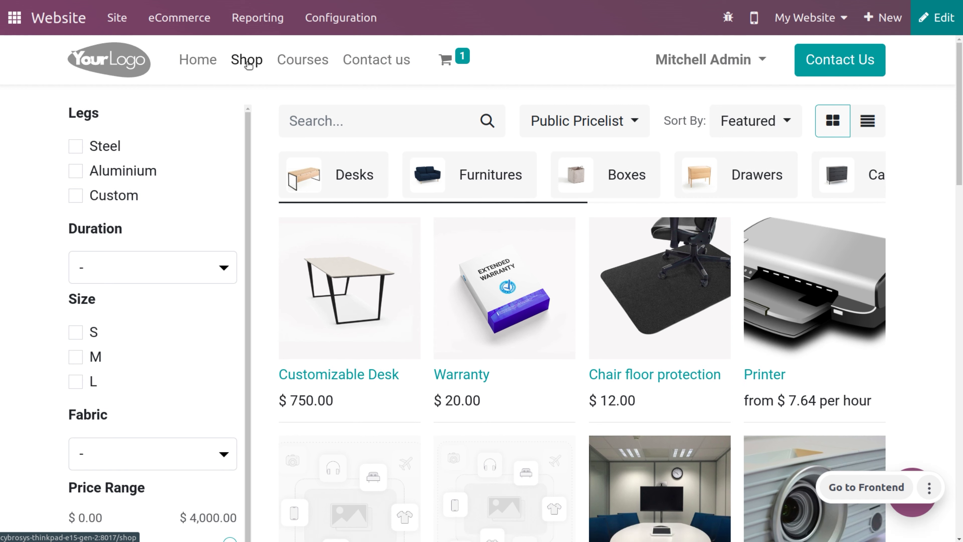
pyautogui.click(366, 282)
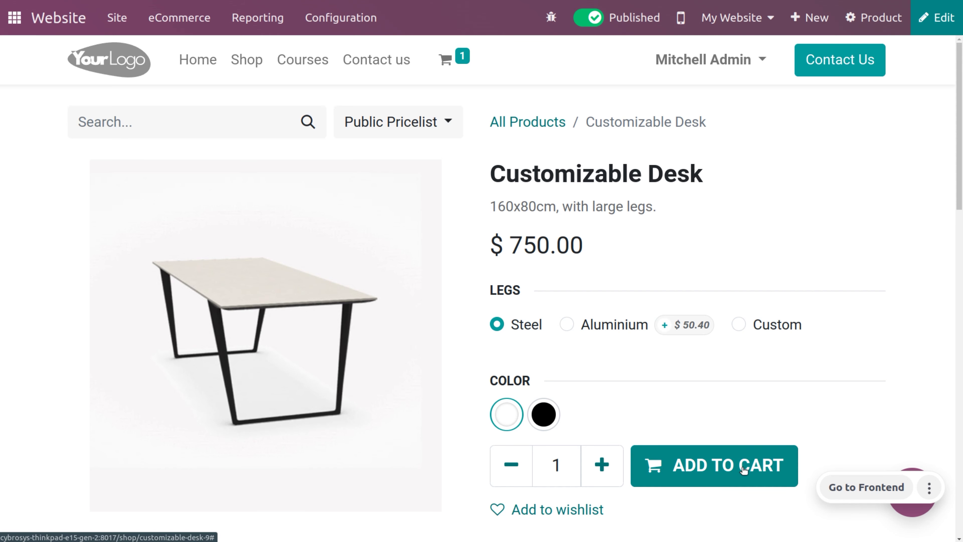
pyautogui.click(744, 470)
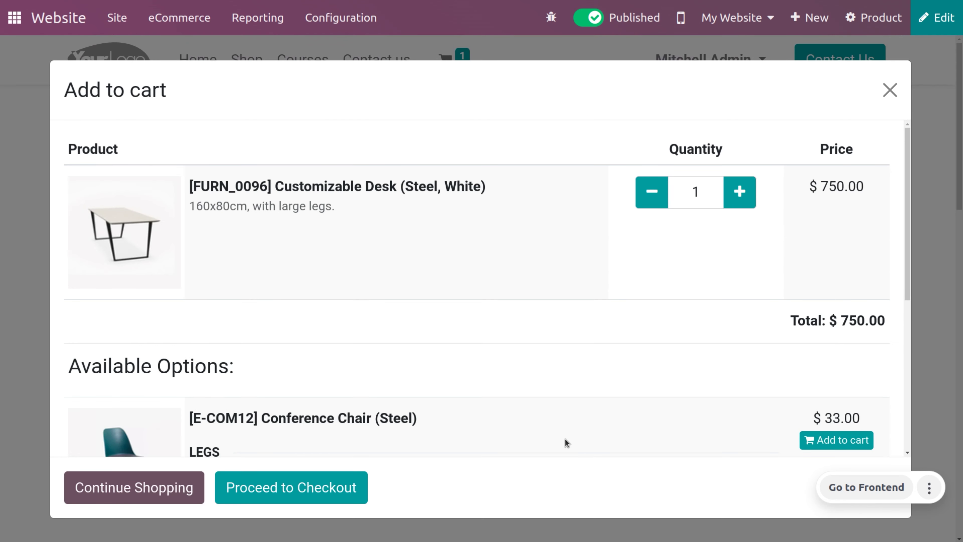
pyautogui.click(286, 490)
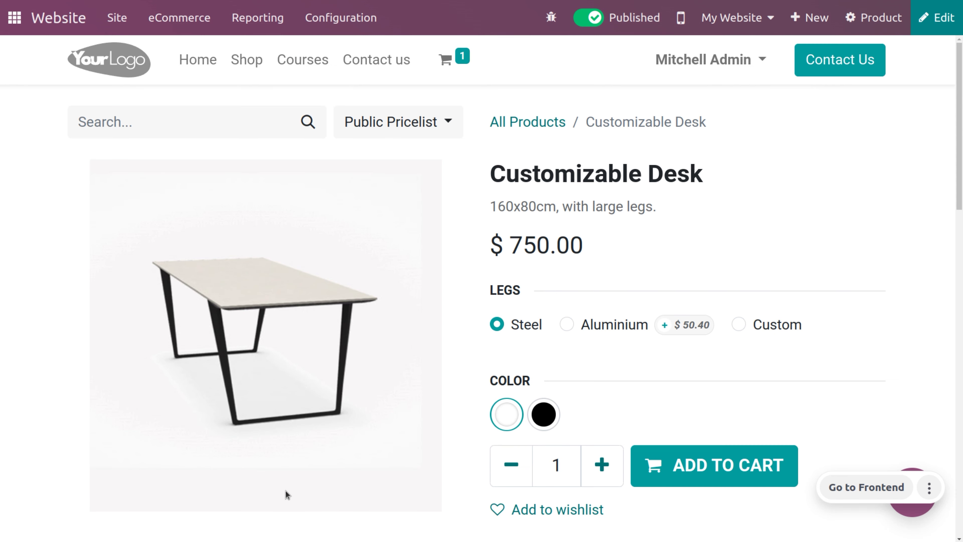
pyautogui.scroll(-5, 427, 365)
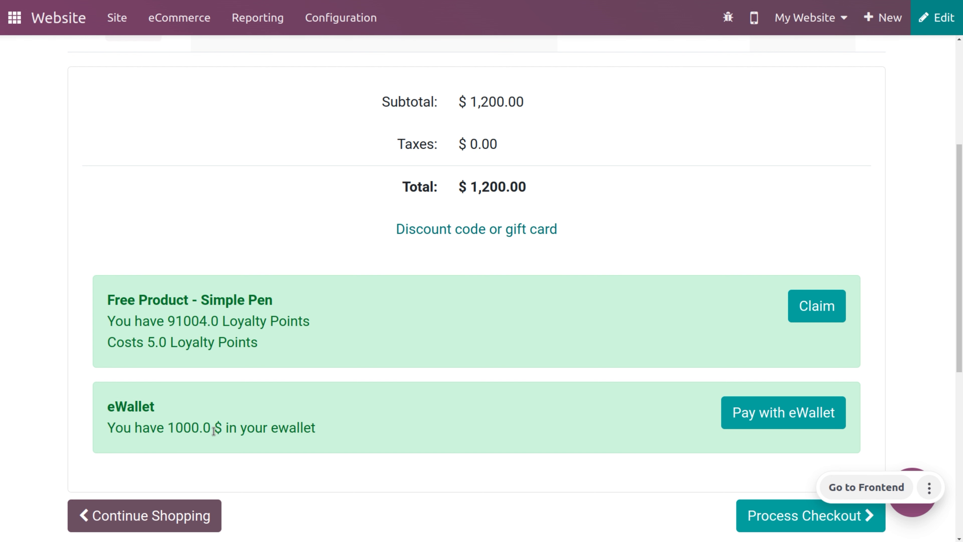
# Step: Pay with the eWallet, deducting $1,000 and leaving $200.00 to pay
pyautogui.click(790, 422)
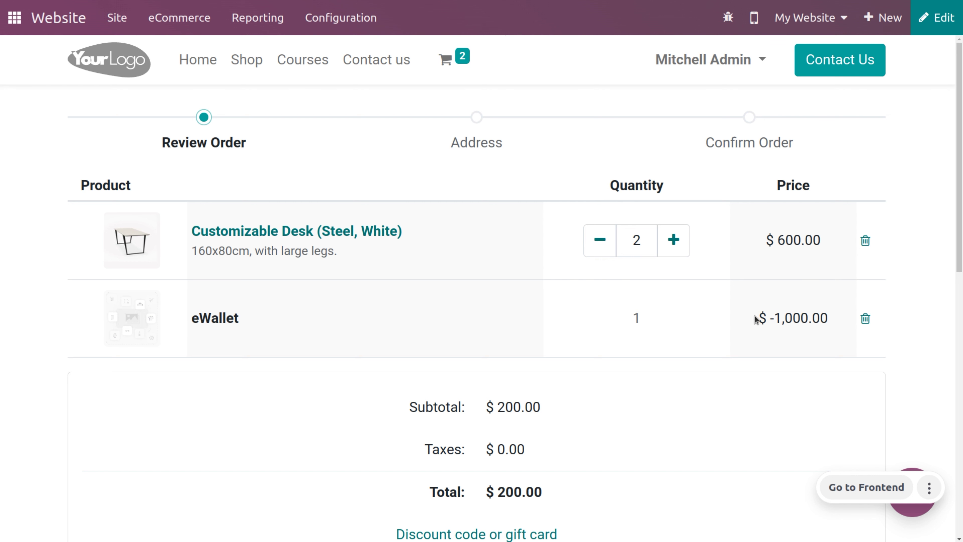
pyautogui.scroll(-1, 646, 390)
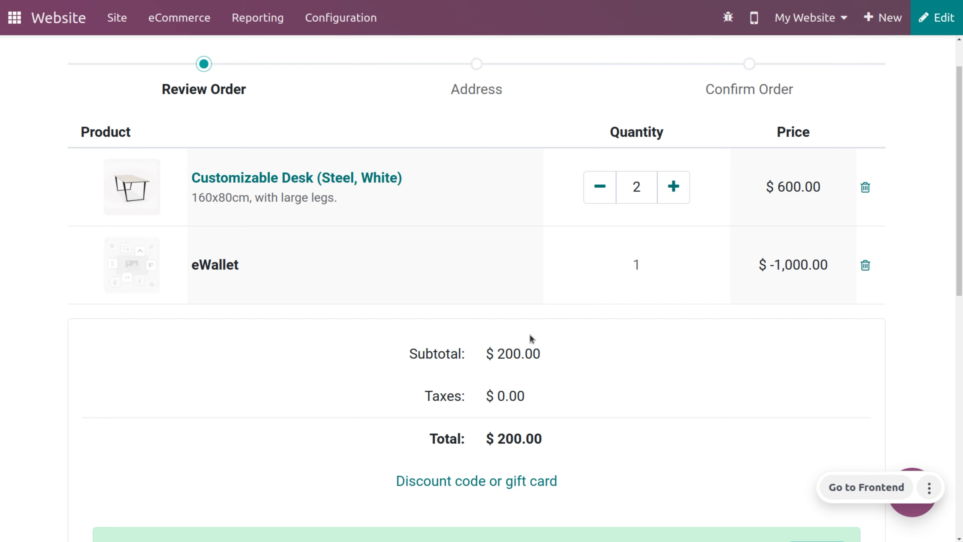
pyautogui.scroll(-5, 530, 334)
pyautogui.scroll(3, 530, 335)
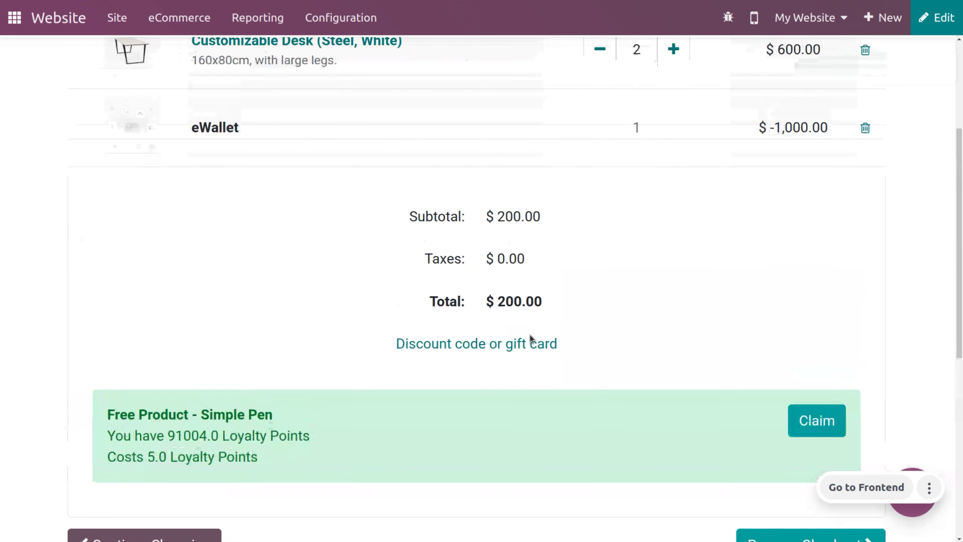
pyautogui.scroll(4, 529, 335)
pyautogui.scroll(-4, 530, 334)
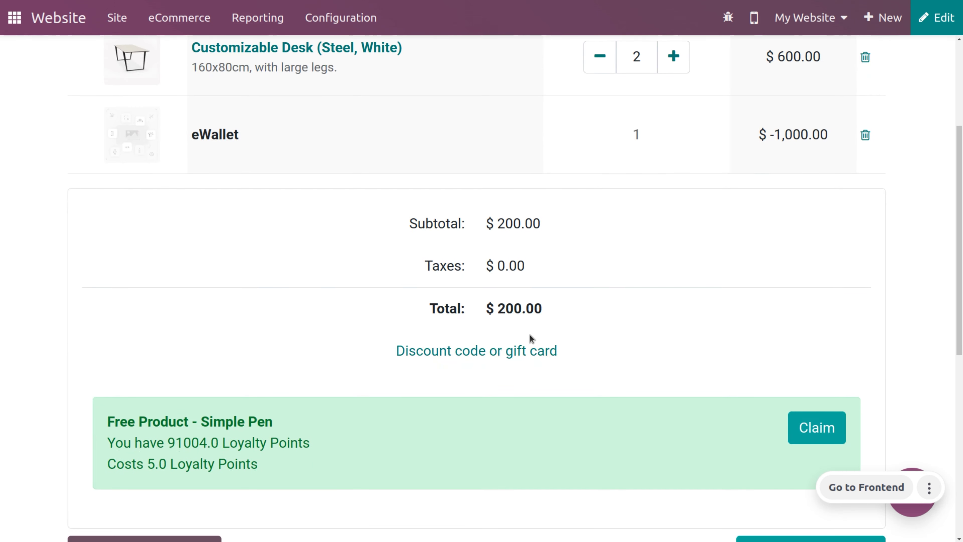
pyautogui.click(482, 350)
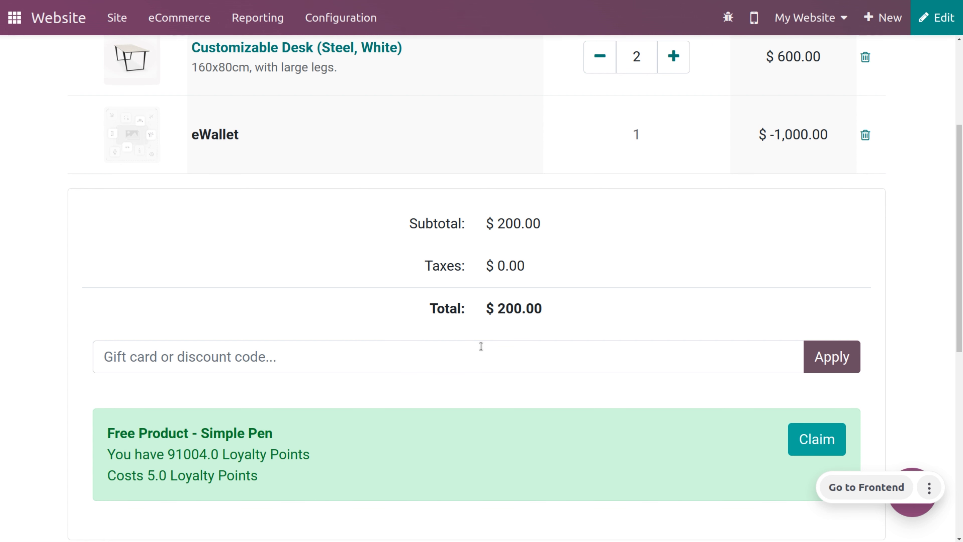
pyautogui.click(413, 370)
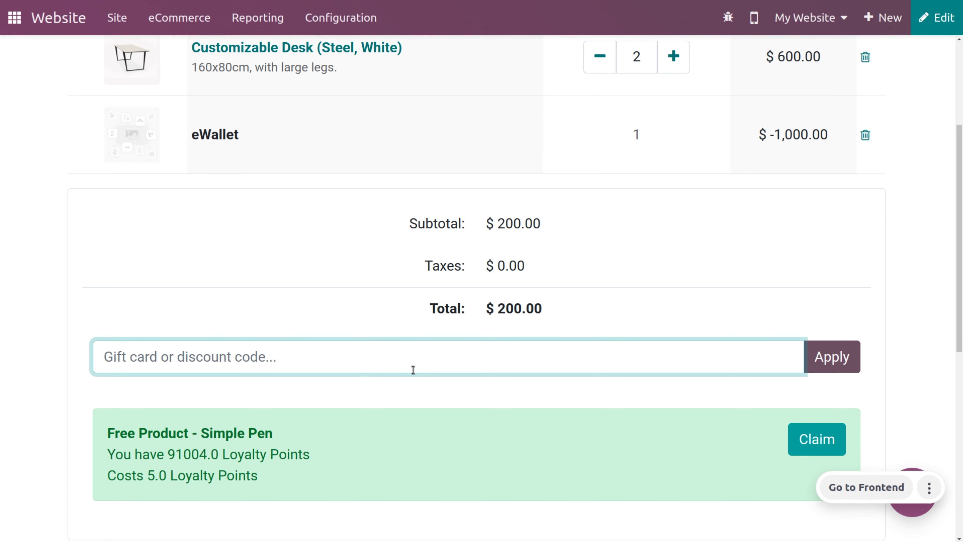
pyautogui.hotkey('ctrl', 'v')
pyautogui.click(828, 357)
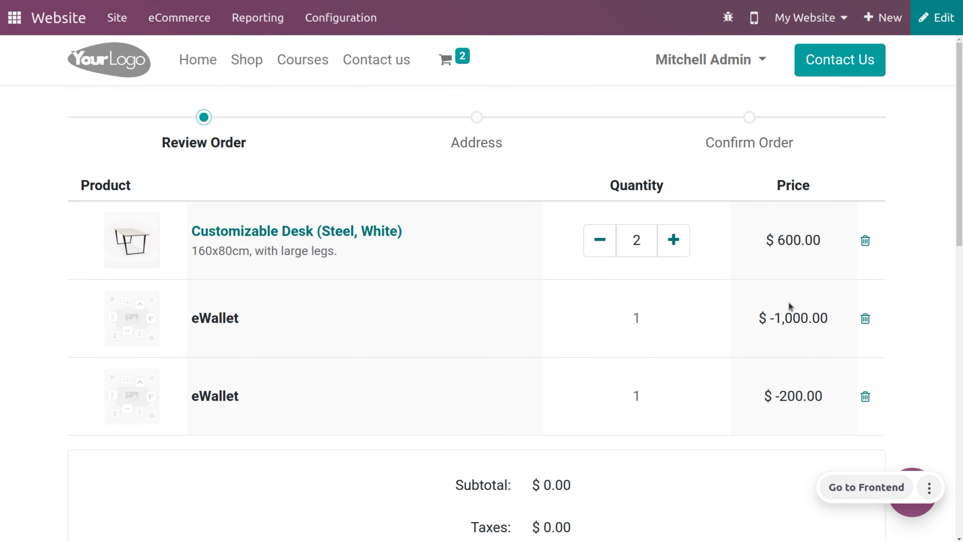
# Step: Check the $0.00 cart total and proceed to checkout
pyautogui.scroll(-5, 738, 389)
pyautogui.scroll(-3, 737, 386)
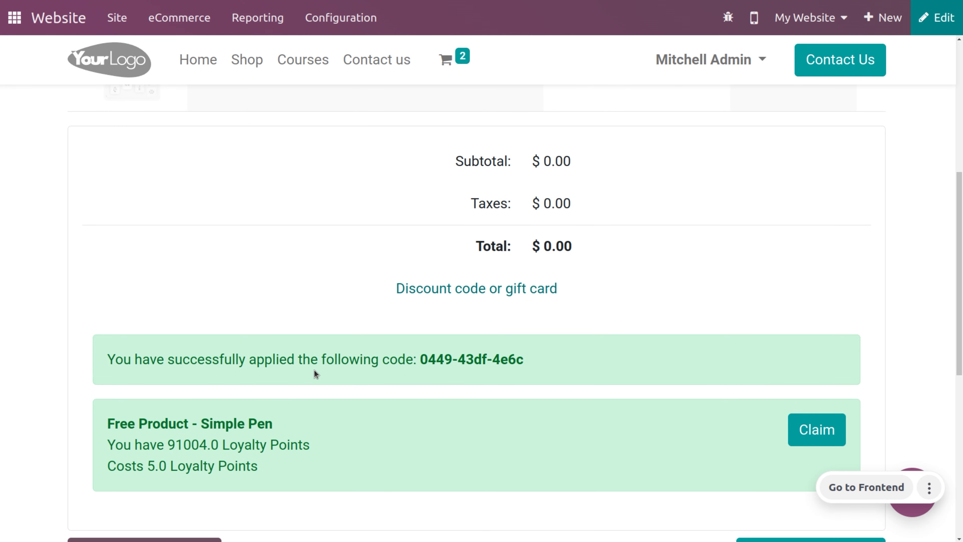
pyautogui.scroll(-4, 541, 363)
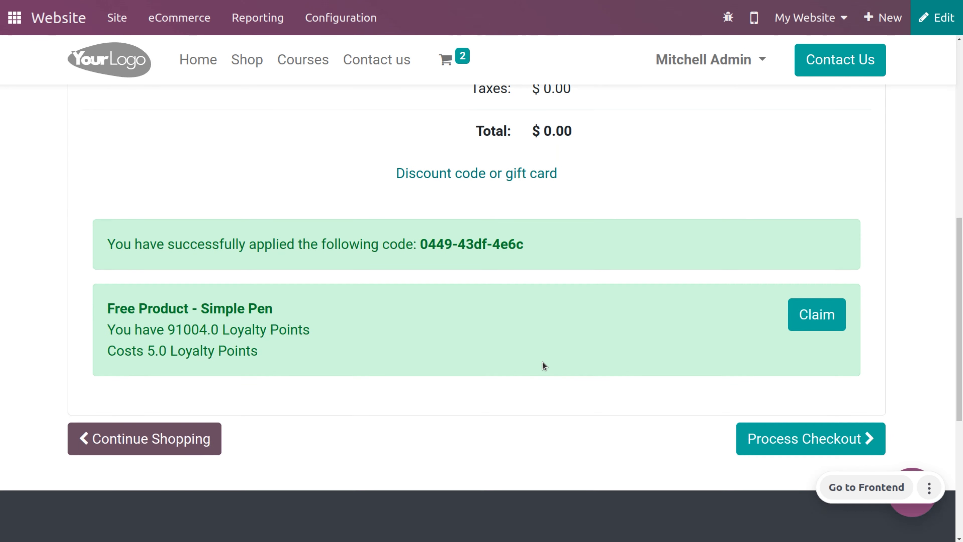
pyautogui.scroll(12, 541, 363)
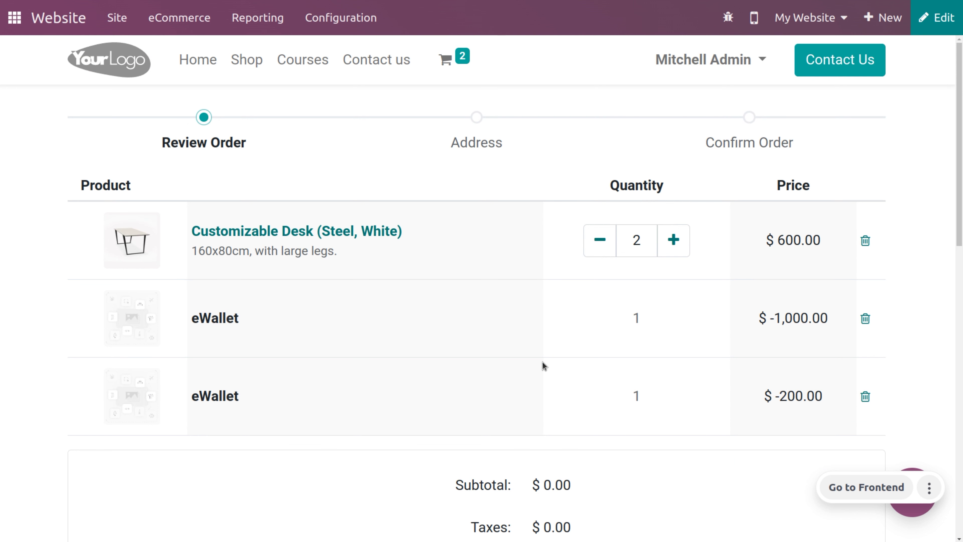
pyautogui.scroll(-7, 542, 366)
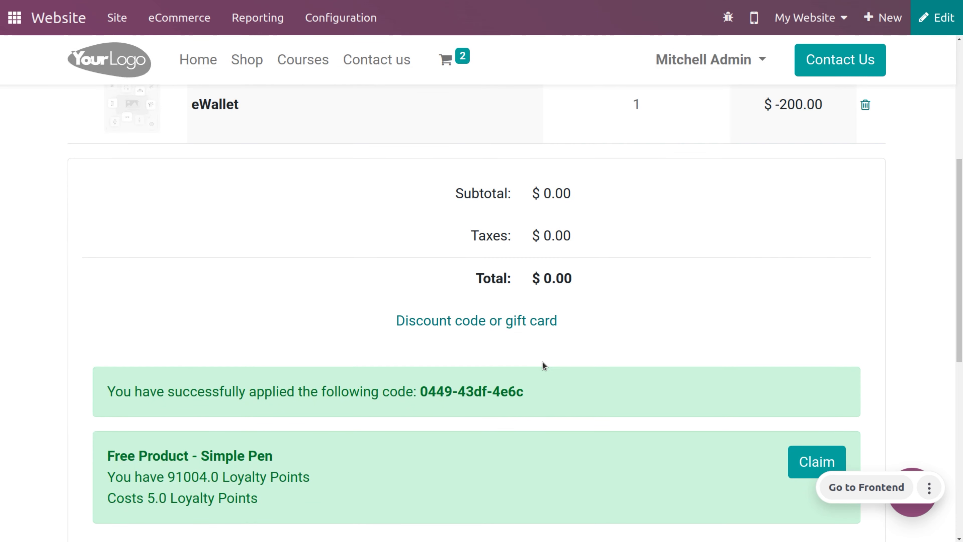
pyautogui.scroll(3, 542, 365)
pyautogui.scroll(-12, 545, 367)
pyautogui.scroll(4, 545, 366)
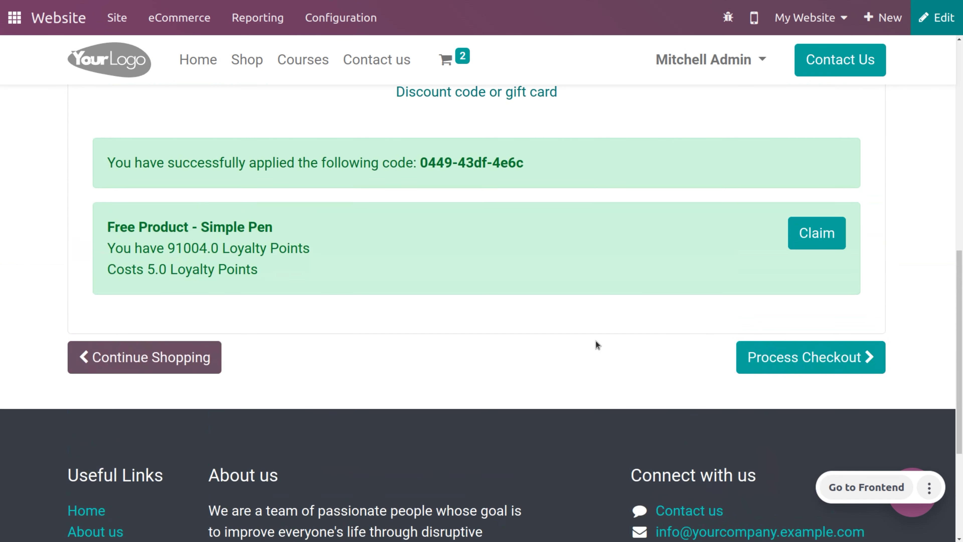
pyautogui.click(810, 369)
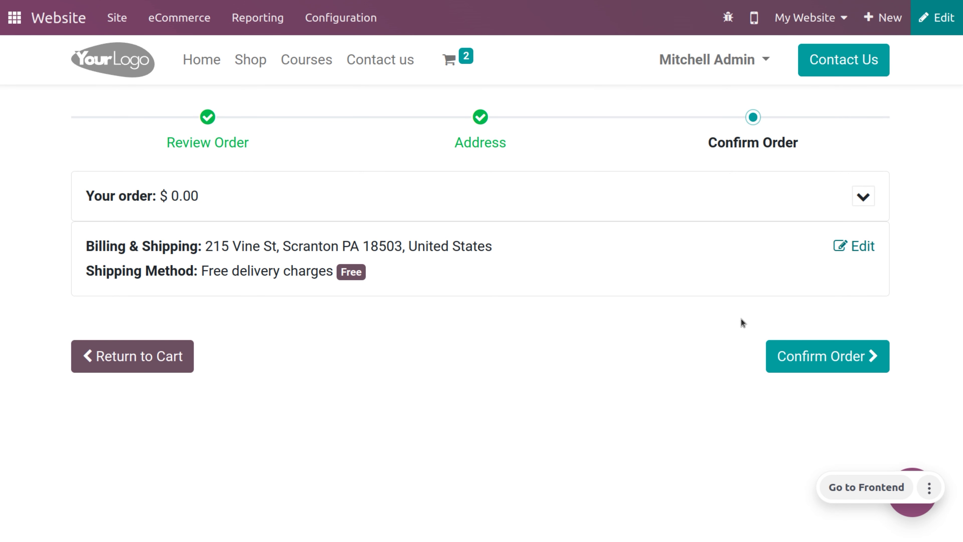
# Step: Confirm the $0.00 order paid entirely by eWallet
pyautogui.click(815, 366)
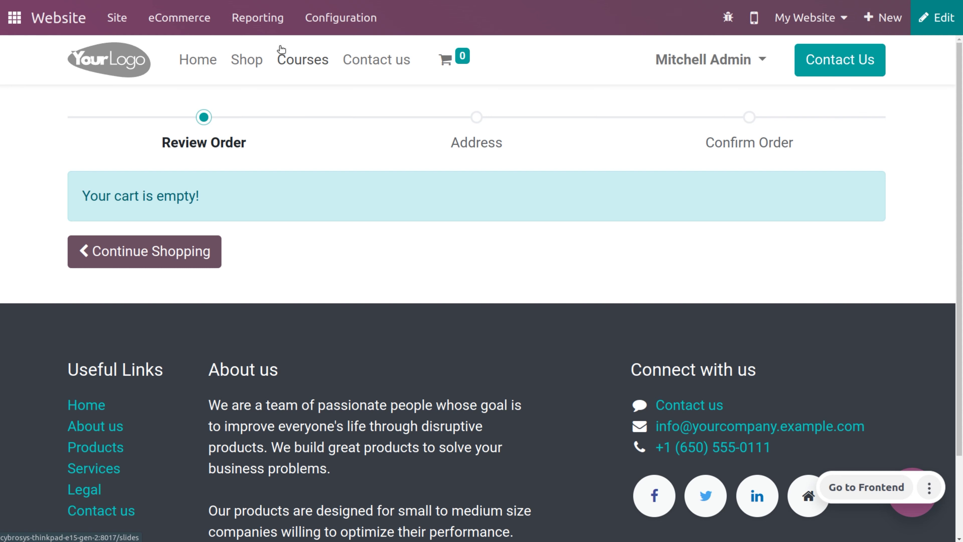
# Step: Search the shop for 'ew' and open the Top-up eWallet product page
pyautogui.moveTo(446, 59)
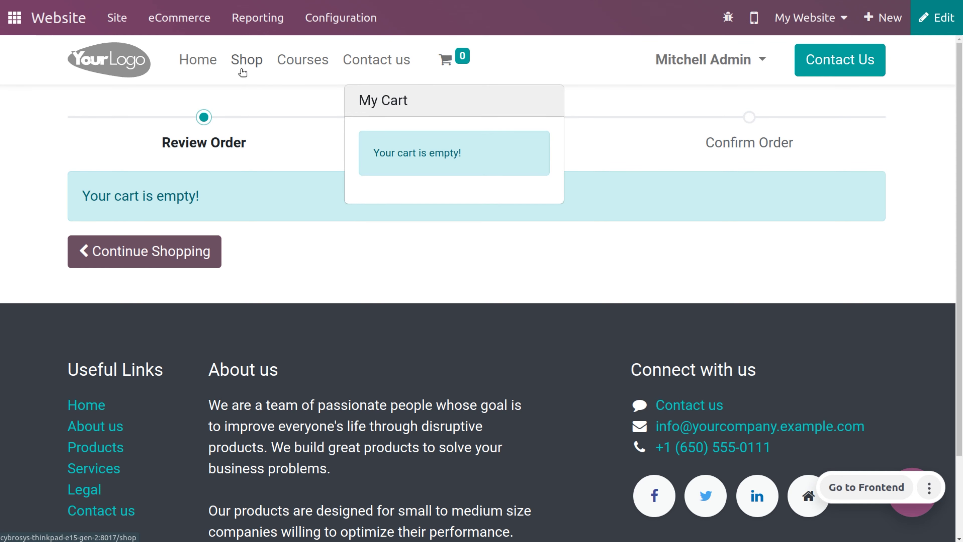
pyautogui.click(234, 60)
pyautogui.click(353, 125)
pyautogui.write('ew')
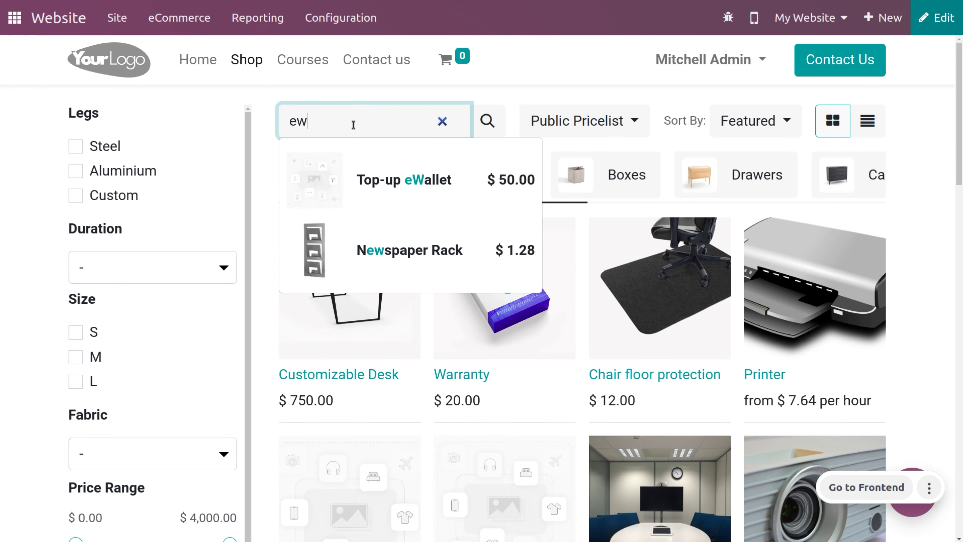
pyautogui.click(393, 158)
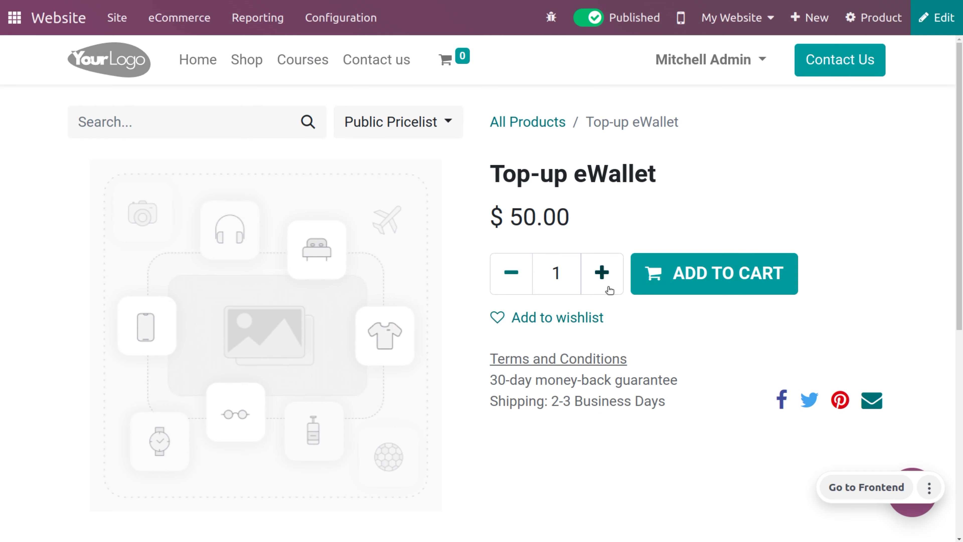
# Step: Add 100 Top-up eWallets at $50.00 each to the cart, totalling $5,000.00
pyautogui.click(566, 273)
pyautogui.write('00')
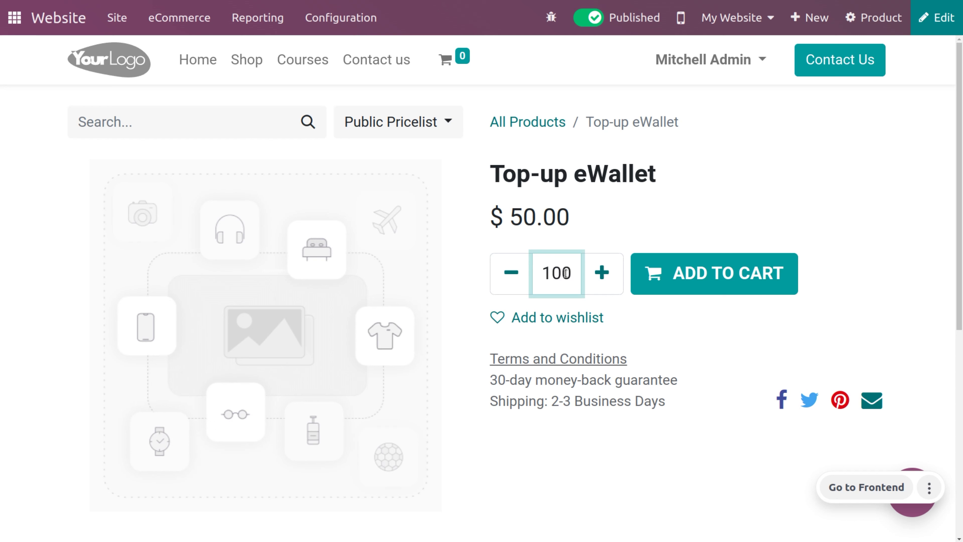
pyautogui.click(760, 289)
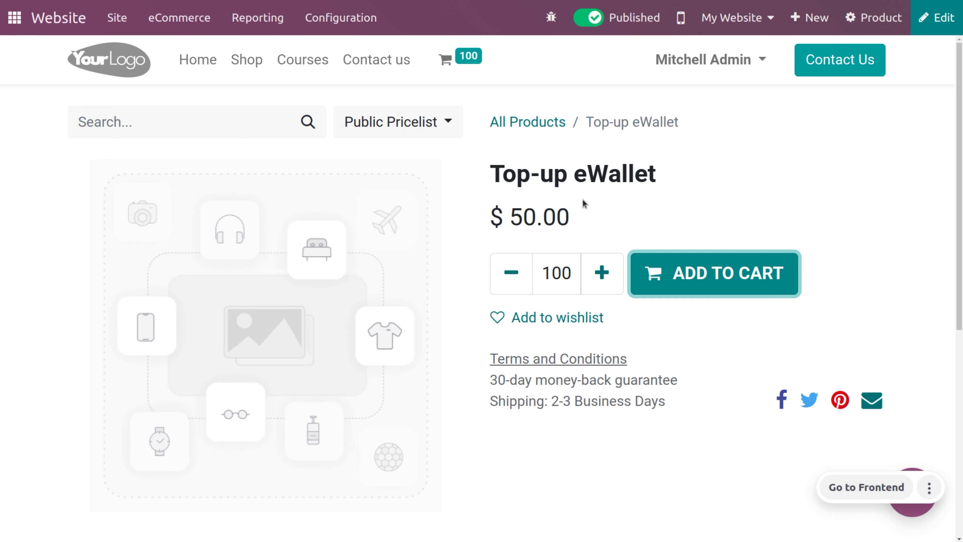
pyautogui.moveTo(442, 62)
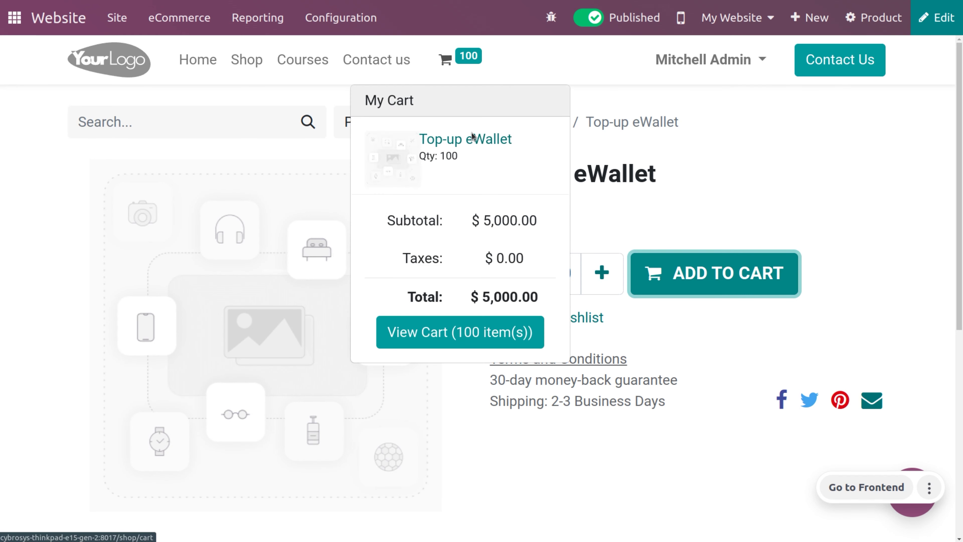
# Step: Review the cart of 100 Top-up eWallets and proceed to checkout
pyautogui.click(516, 327)
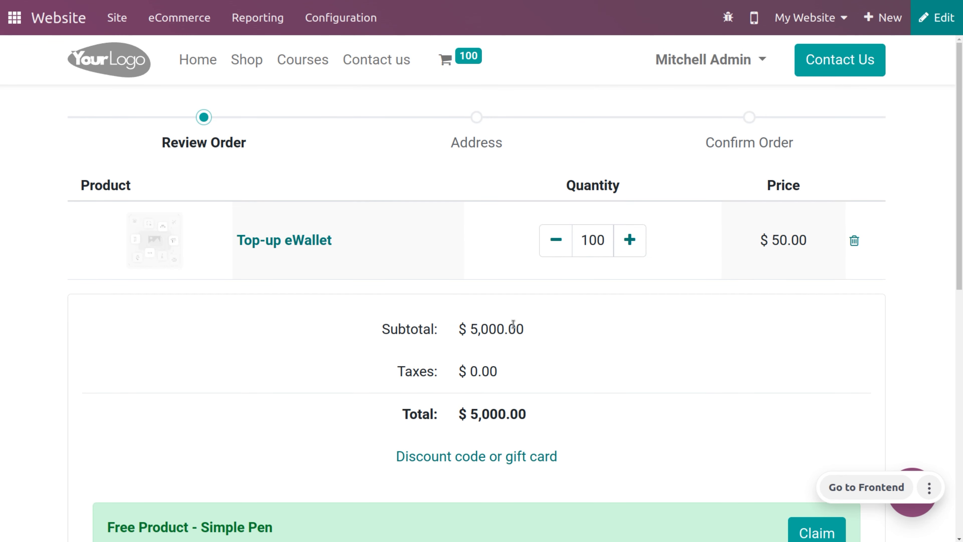
pyautogui.scroll(-5, 513, 324)
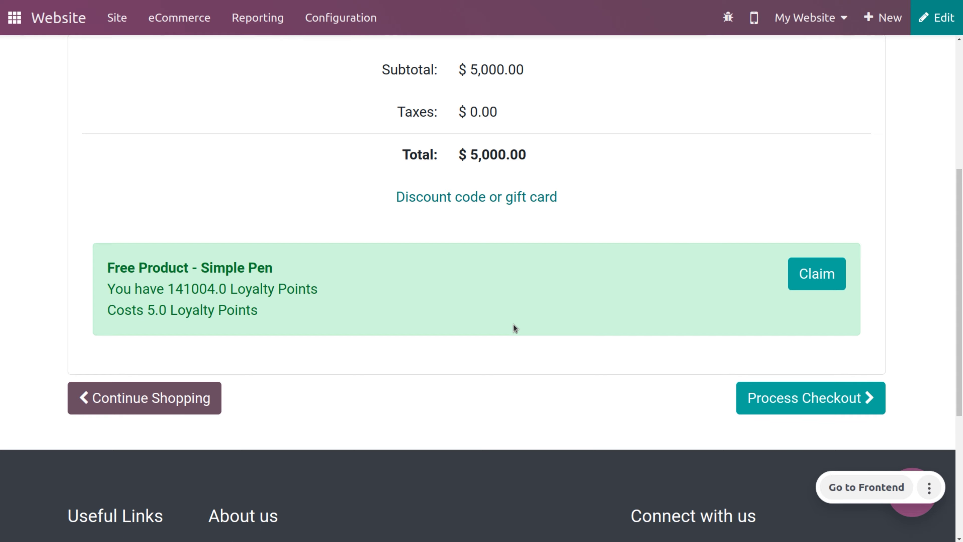
pyautogui.scroll(3, 514, 326)
pyautogui.scroll(-4, 546, 374)
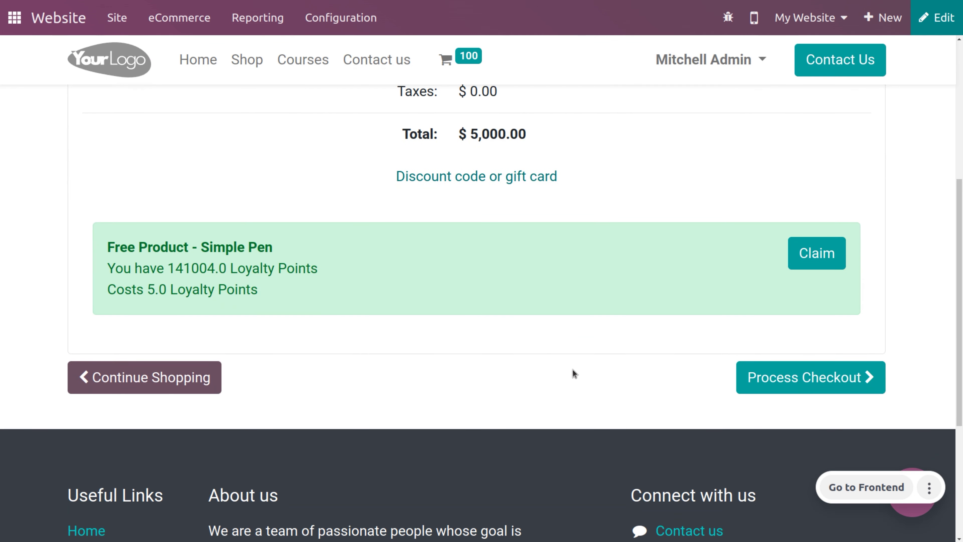
pyautogui.click(751, 379)
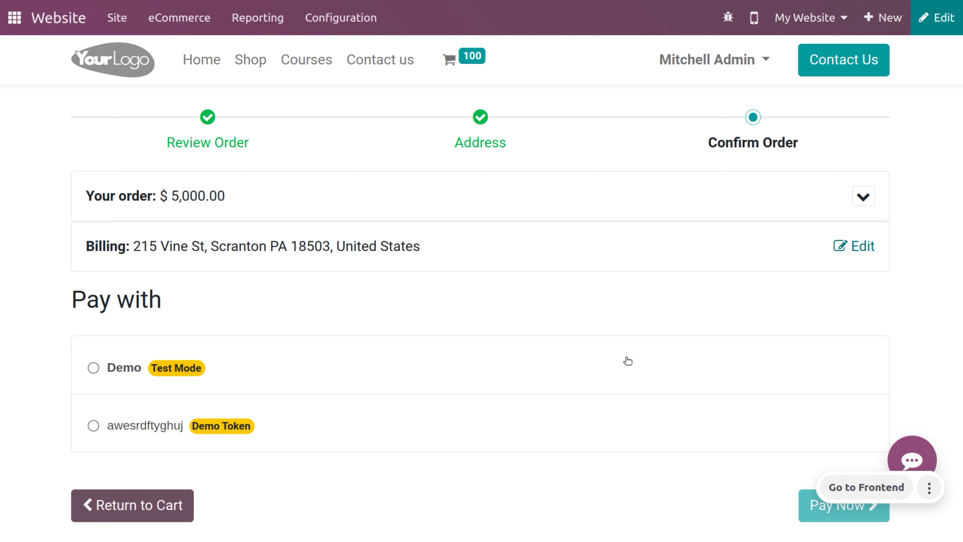
# Step: Pay the $5,000.00 order with the Demo payment method, confirming order S00053
pyautogui.click(115, 373)
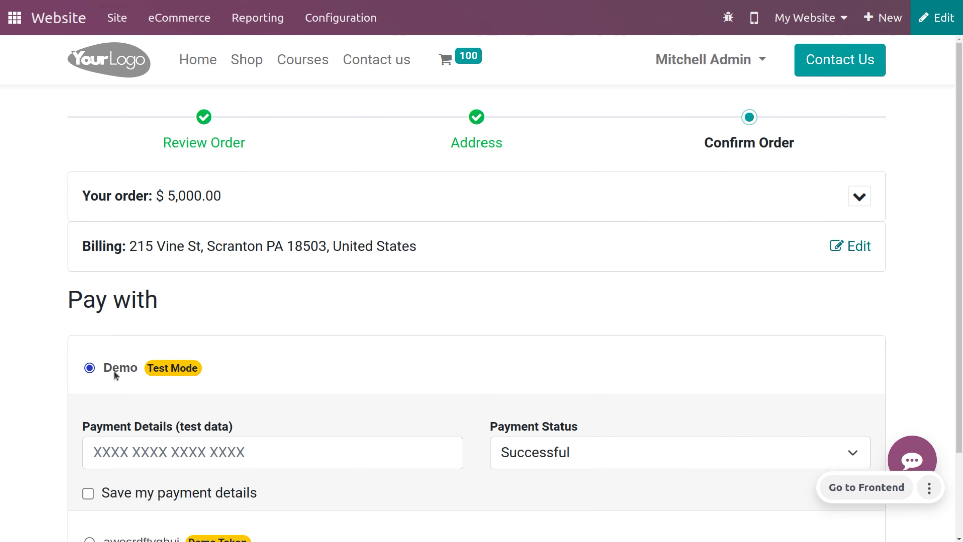
pyautogui.scroll(-3, 360, 377)
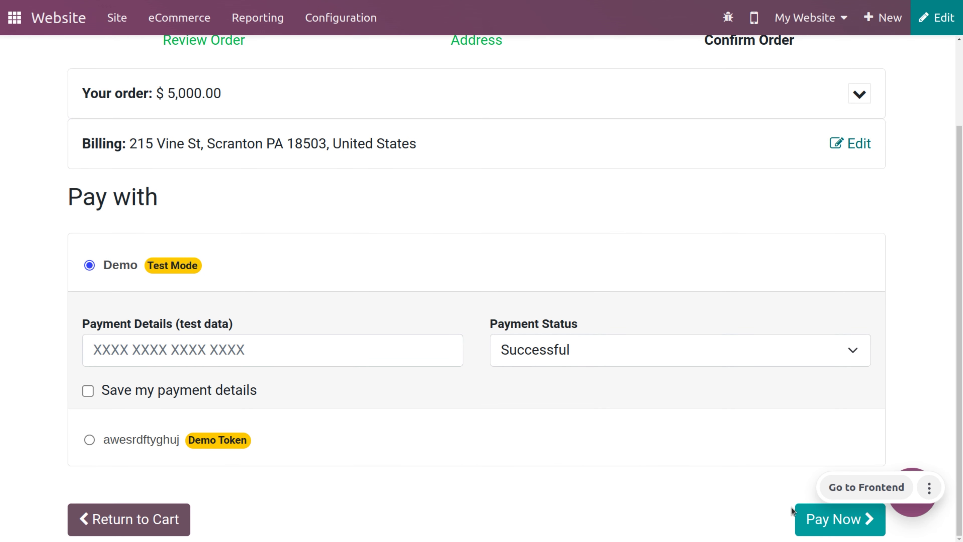
pyautogui.click(823, 519)
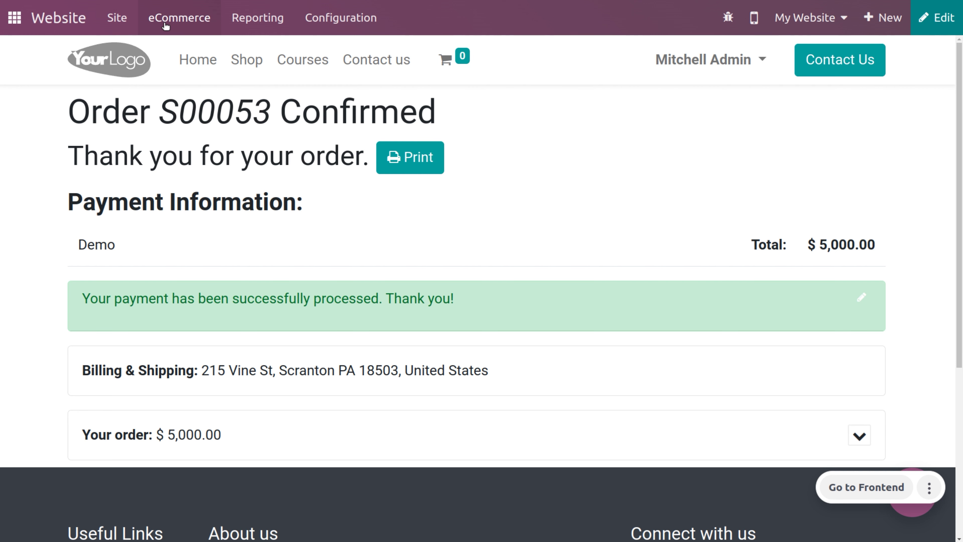
pyautogui.click(191, 23)
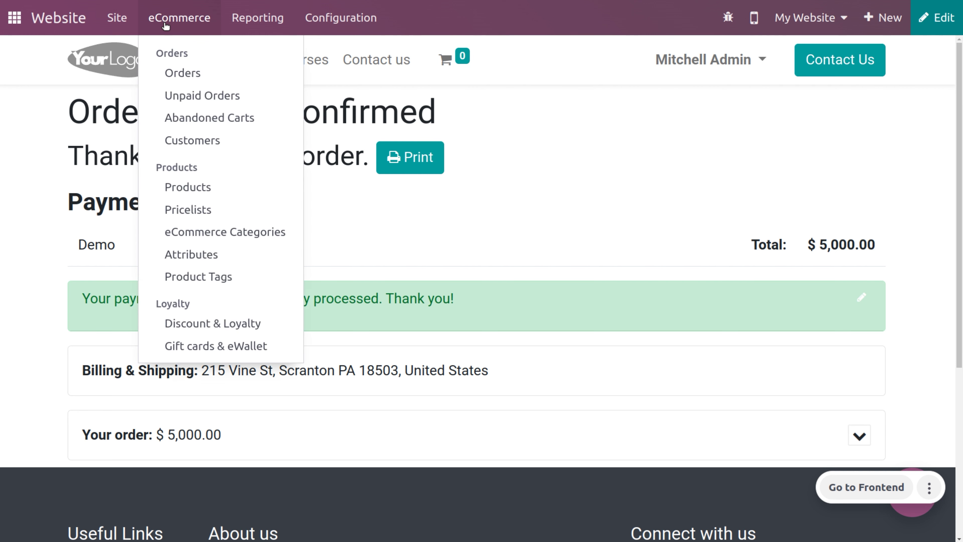
# Step: Open the e-wallet program under Gift cards & eWallet and list its eWallets (800.00 $, 5000.00 $)
pyautogui.click(226, 347)
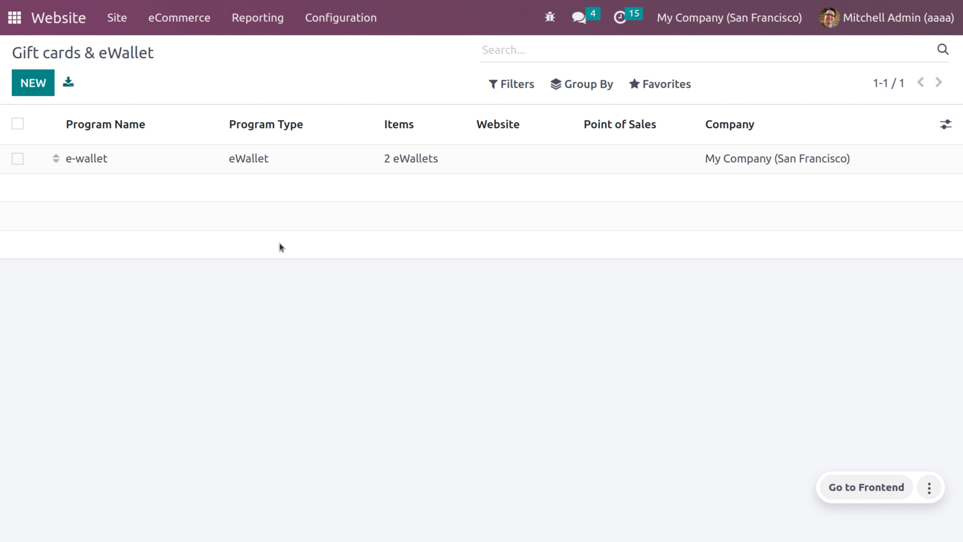
pyautogui.click(234, 156)
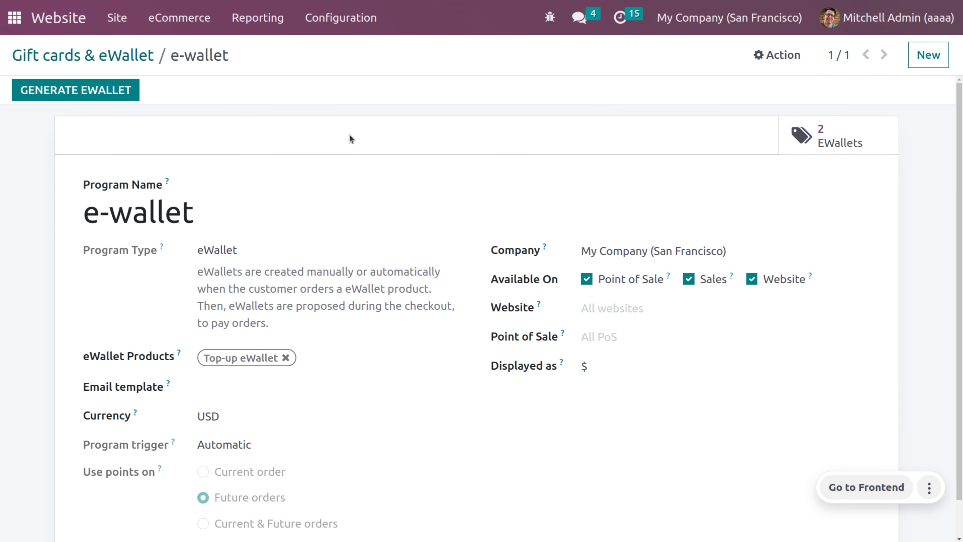
pyautogui.click(817, 127)
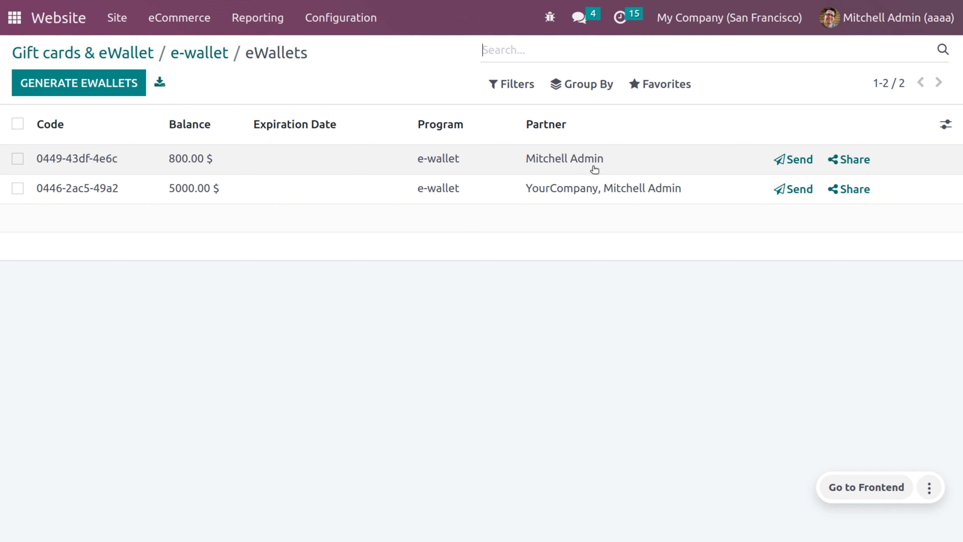